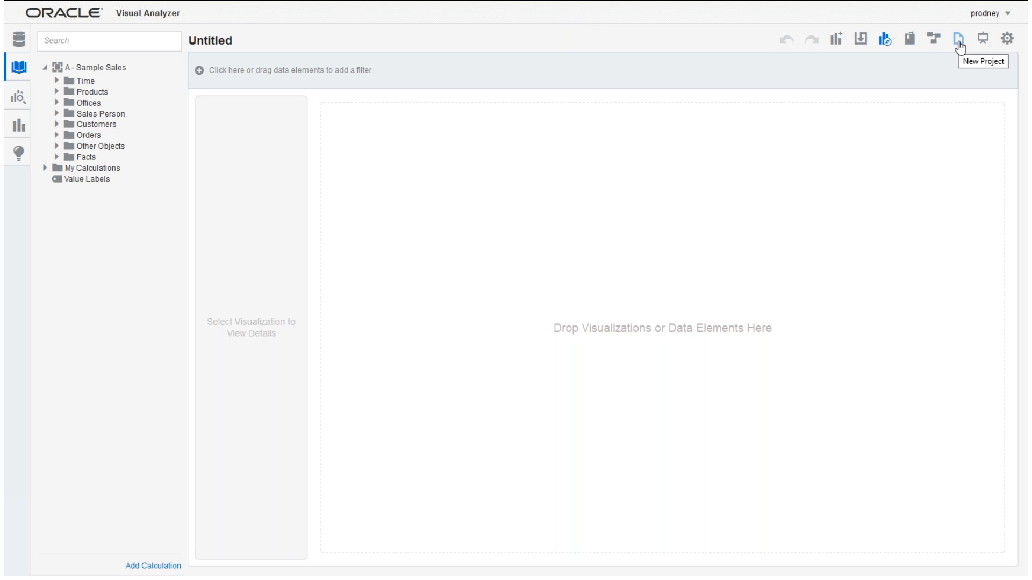
- Start a new project and choose to create a new data source for it
click(959, 41)
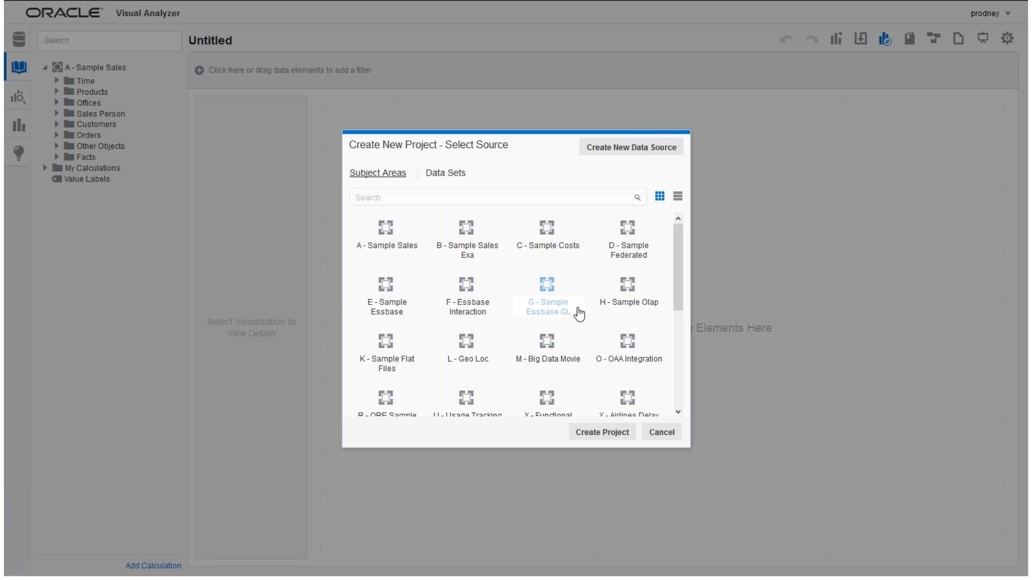
mouse_move(680, 269)
mouse_down()
mouse_move(665, 366)
mouse_move(672, 263)
mouse_up()
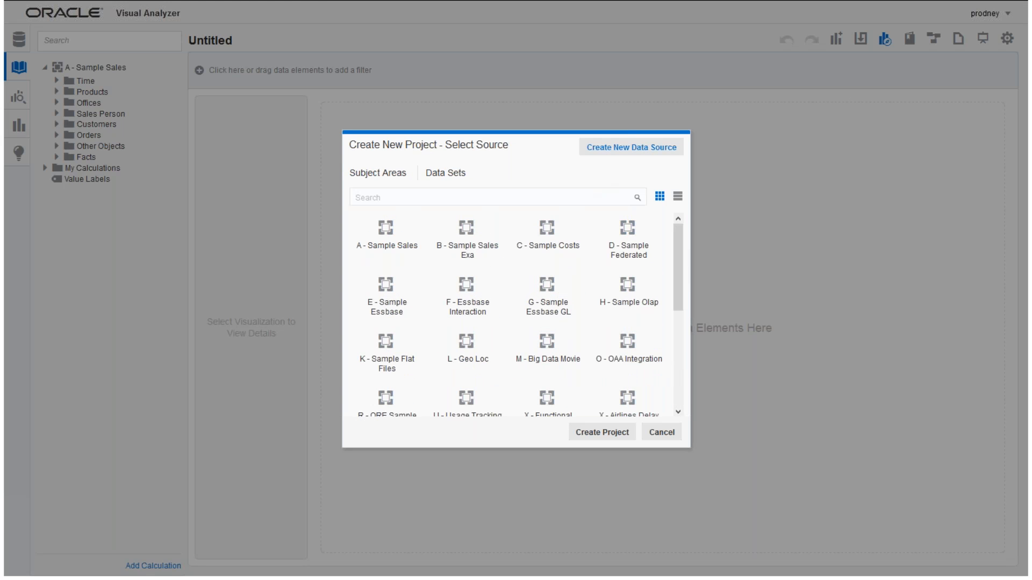
click(601, 154)
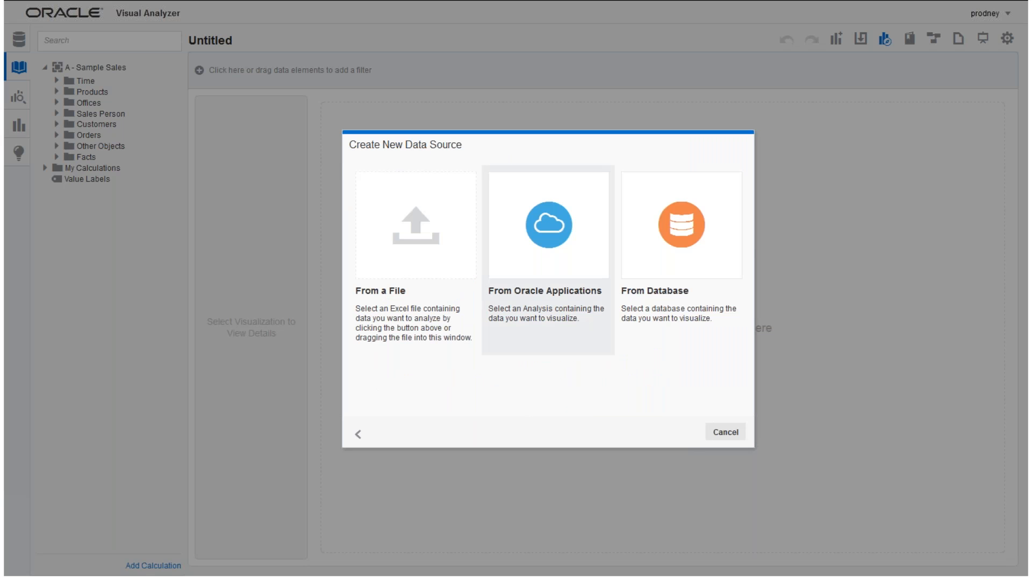
- Look at the Excel files available for upload as a data source, then cancel the file selection
click(409, 242)
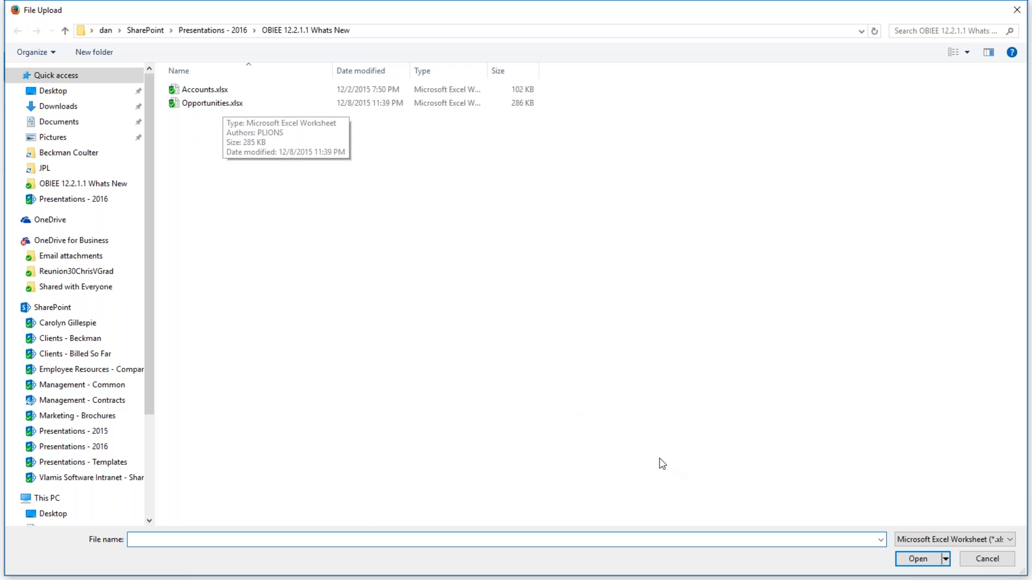
click(982, 560)
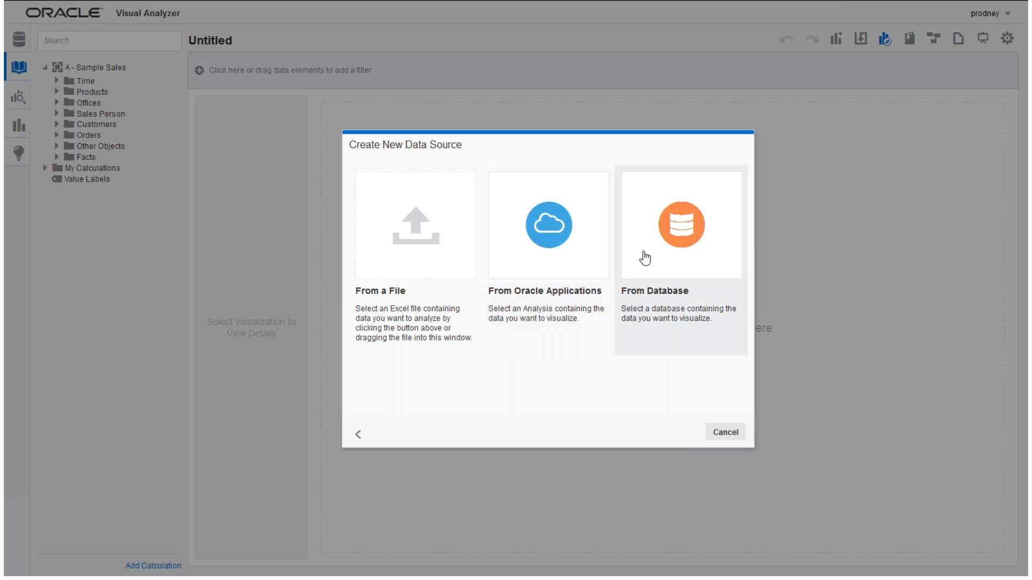
- Use a database source on the LOC_OracleDB_DS connection, filter the DONATION schema by "school" and select the PROJ_SCHOOL table
click(677, 236)
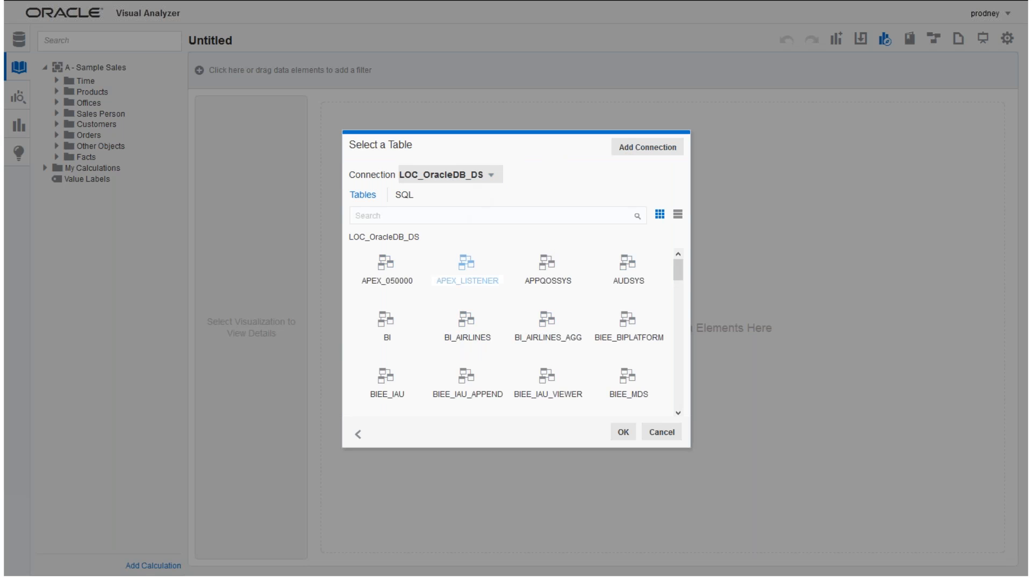
drag(680, 266, 676, 329)
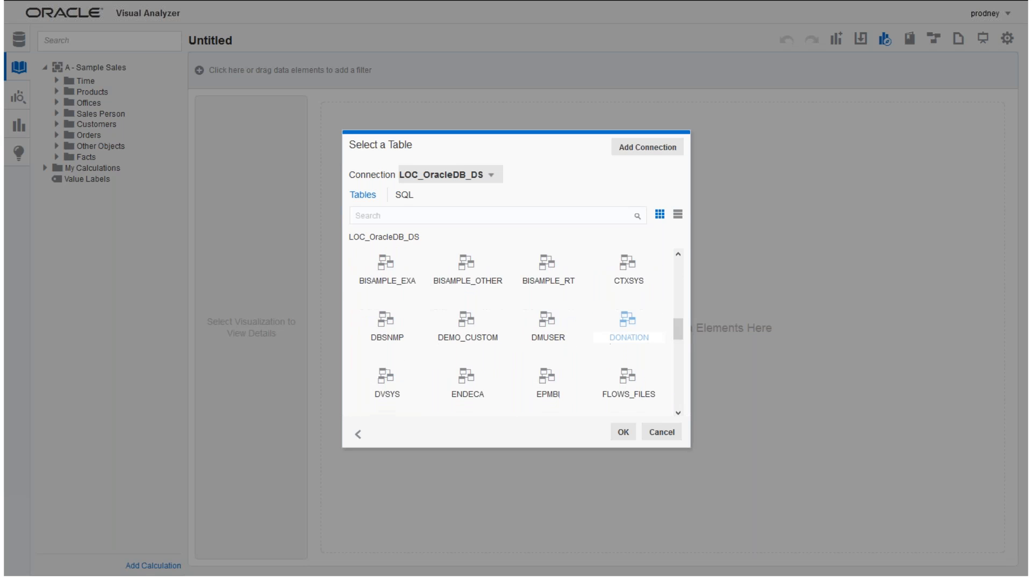
click(633, 338)
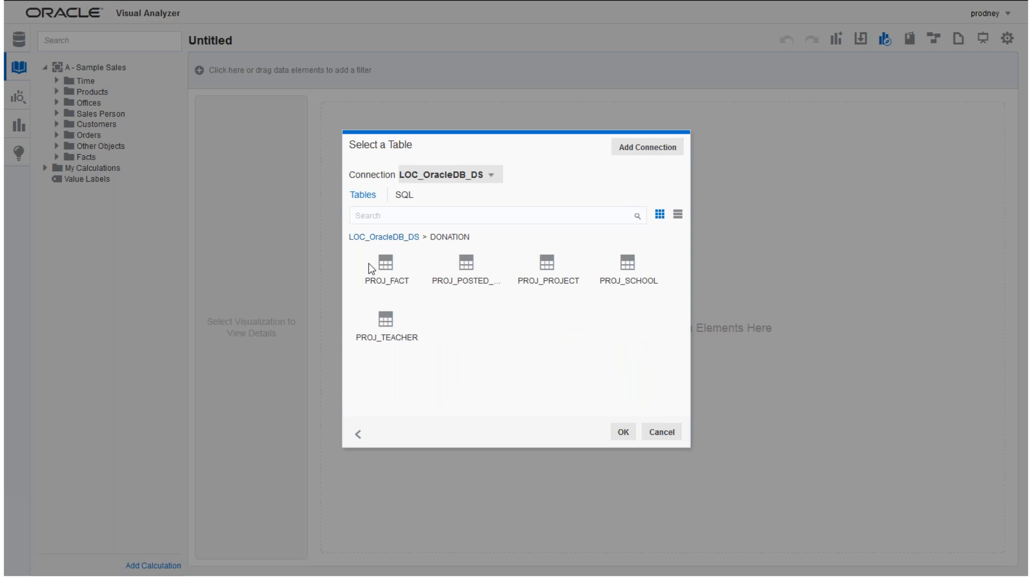
click(409, 215)
text(school)
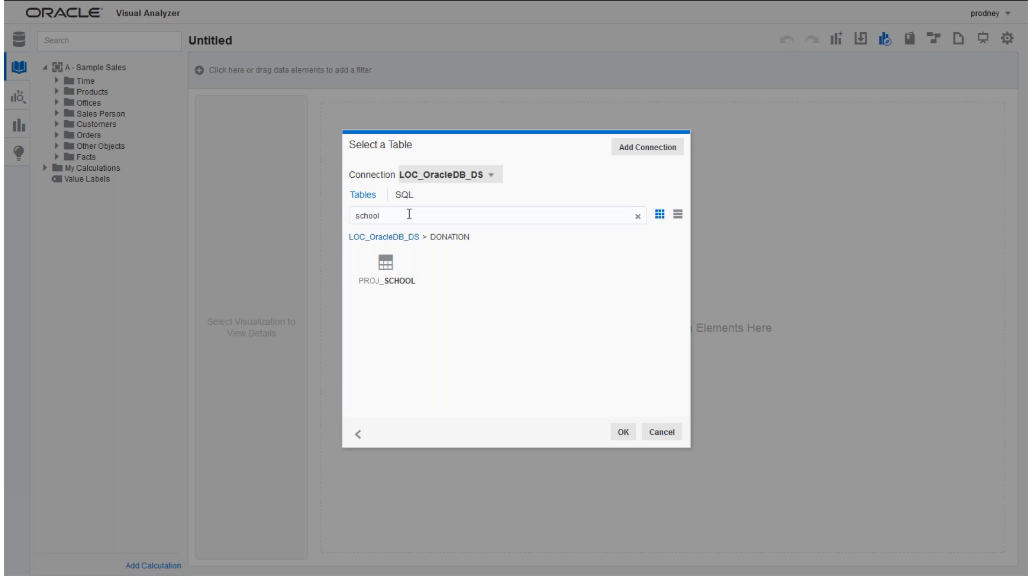
double_click(383, 264)
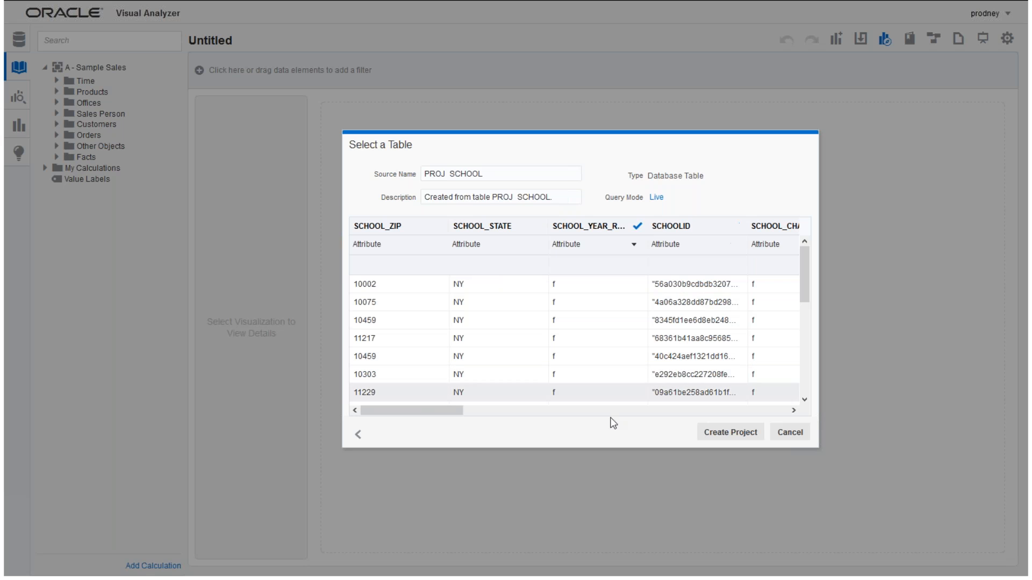
- Review the PROJ_SCHOOL columns and create the project from this table, replacing the existing source of the same name
drag(419, 411, 637, 429)
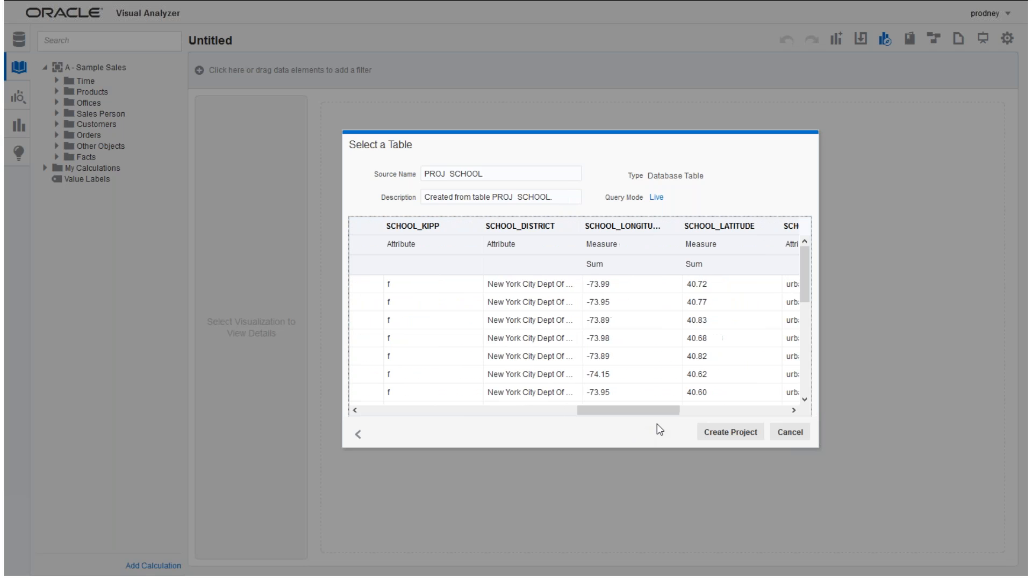
click(731, 438)
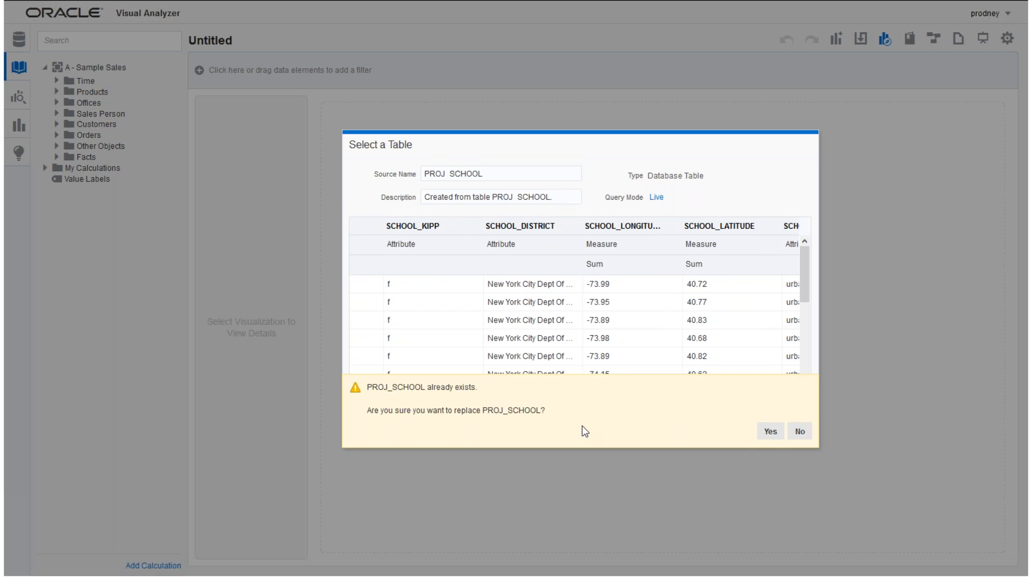
click(771, 432)
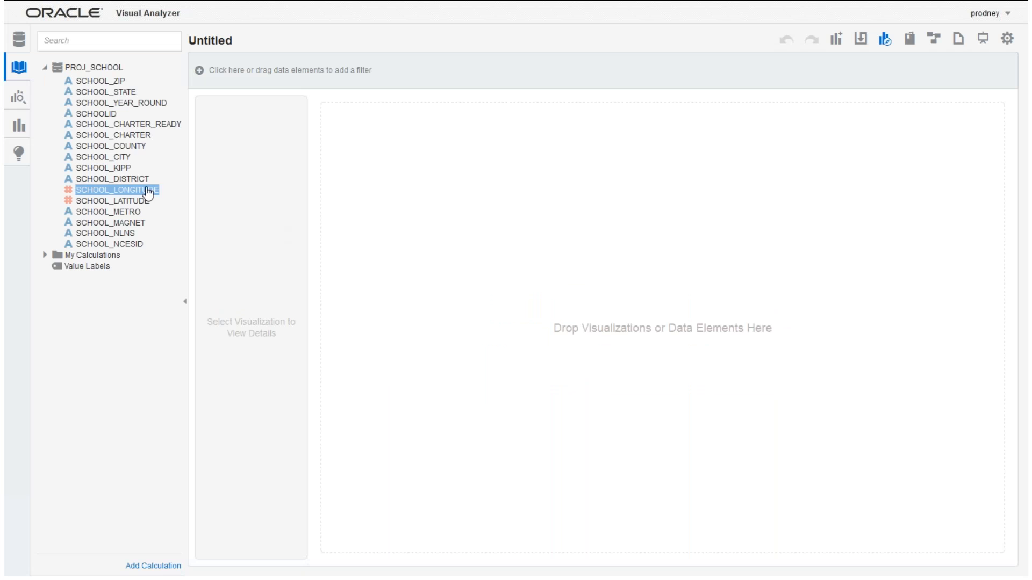
key(Down)
key(Down)
key(Down)
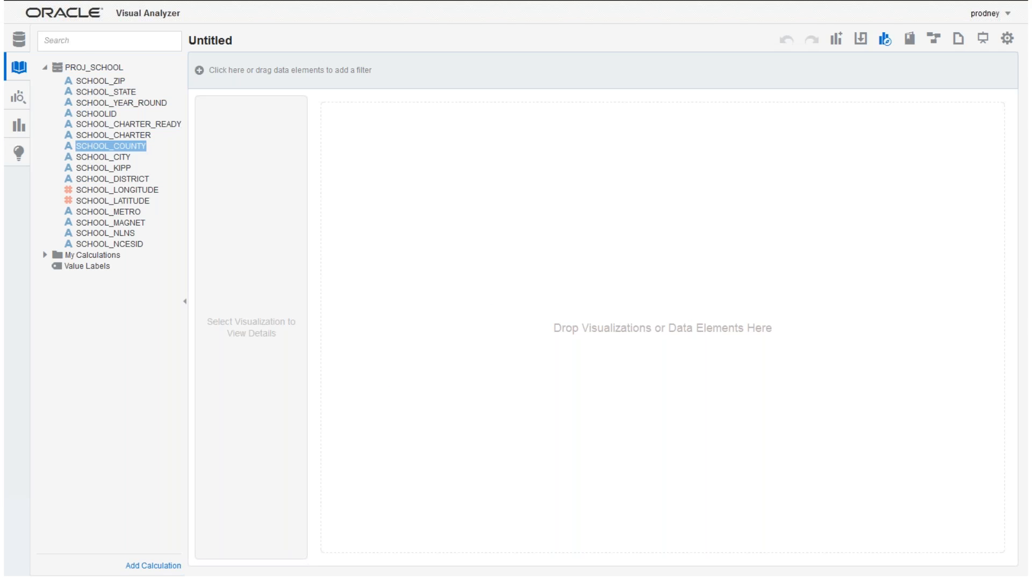
click(102, 91)
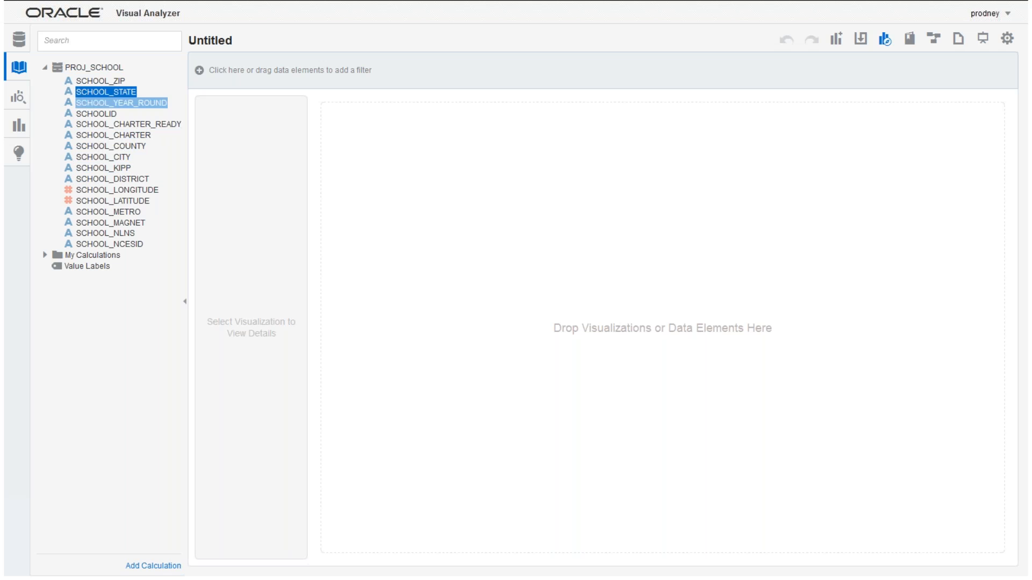
ctrl+click(94, 157)
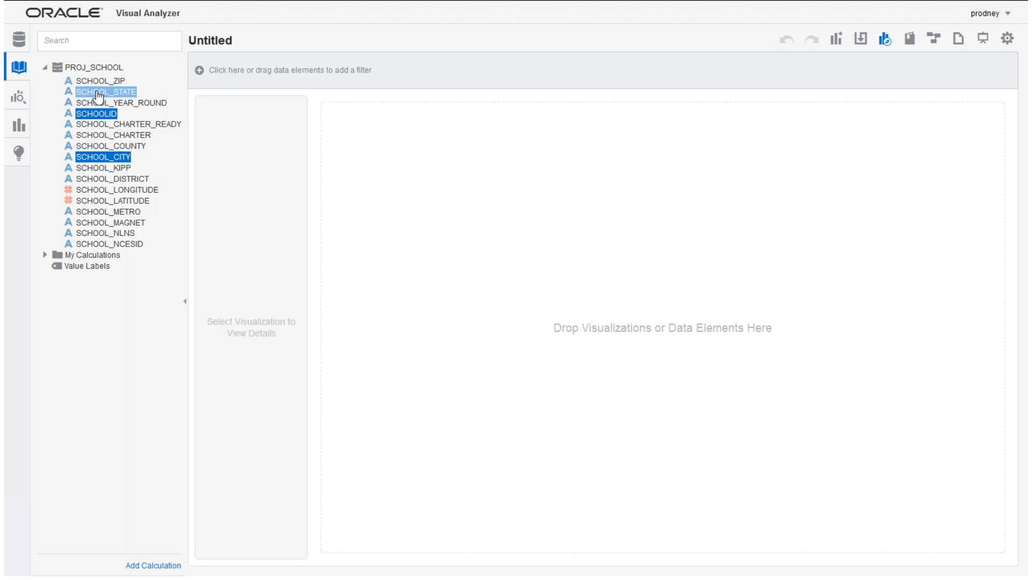
ctrl+click(96, 113)
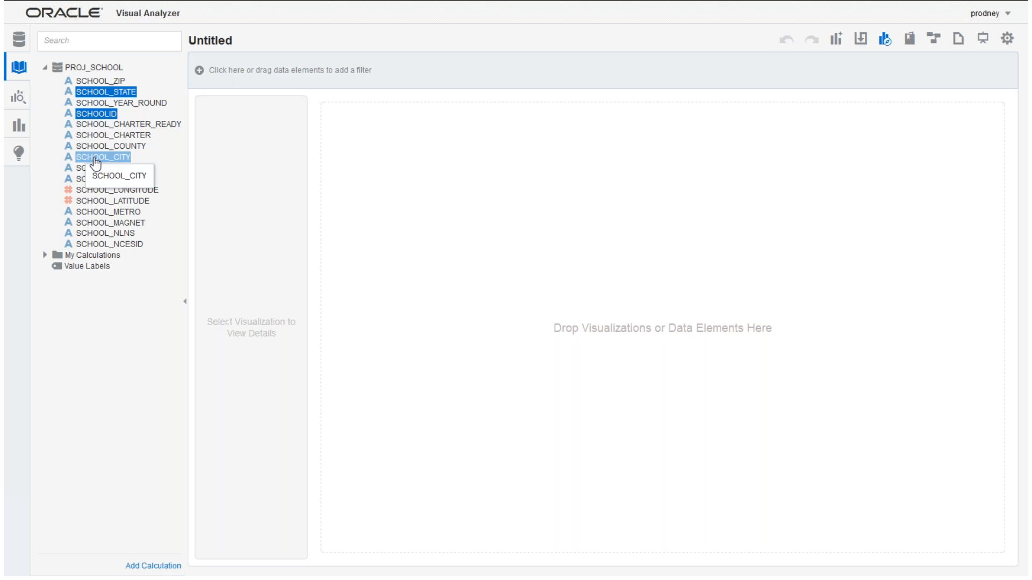
- Create a Table visualization from the SCHOOL_STATE, SCHOOLID and SCHOOL_CITY columns
click(95, 160)
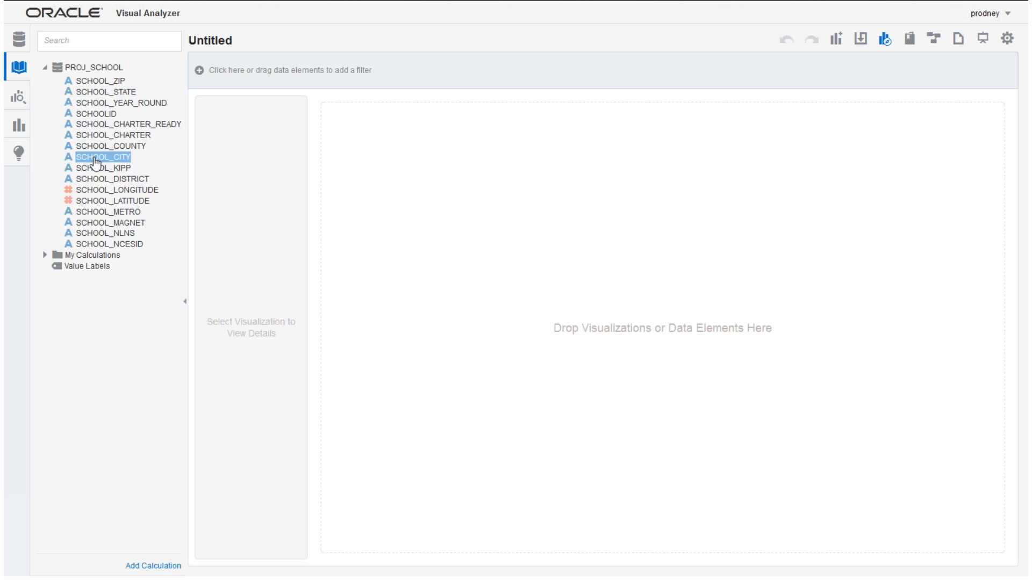
ctrl+click(102, 115)
ctrl+click(105, 92)
right_click(105, 93)
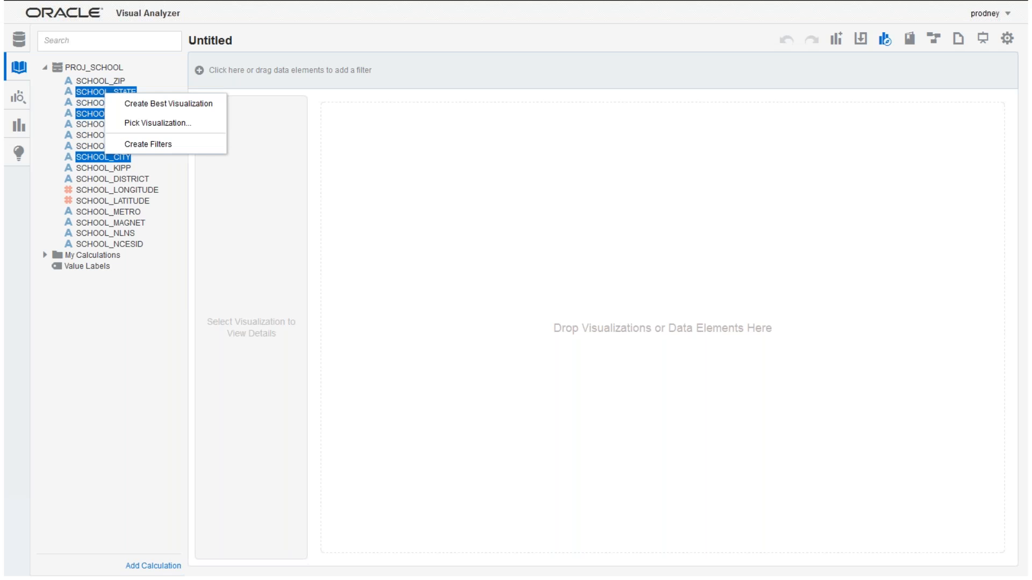
click(125, 123)
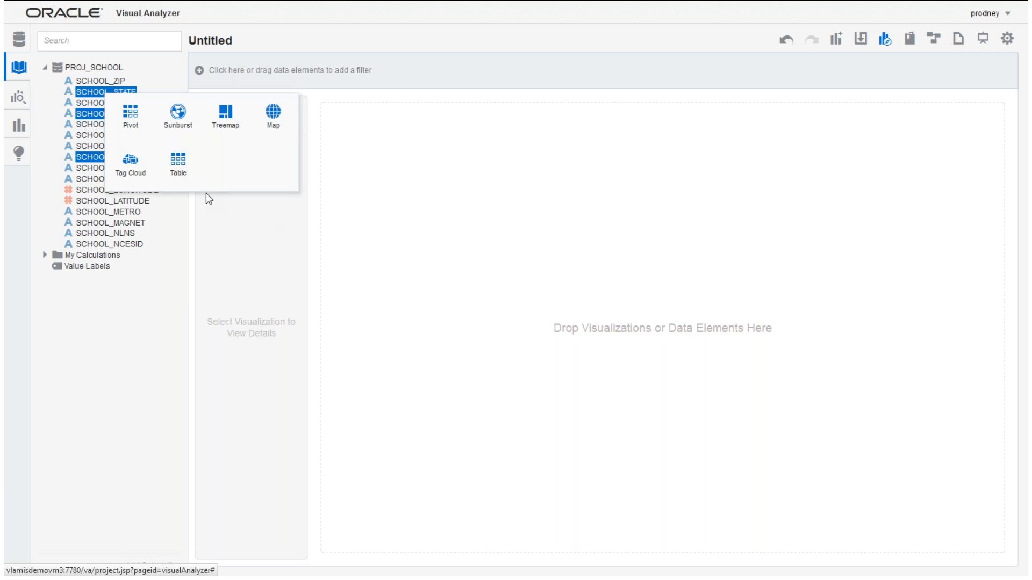
click(178, 164)
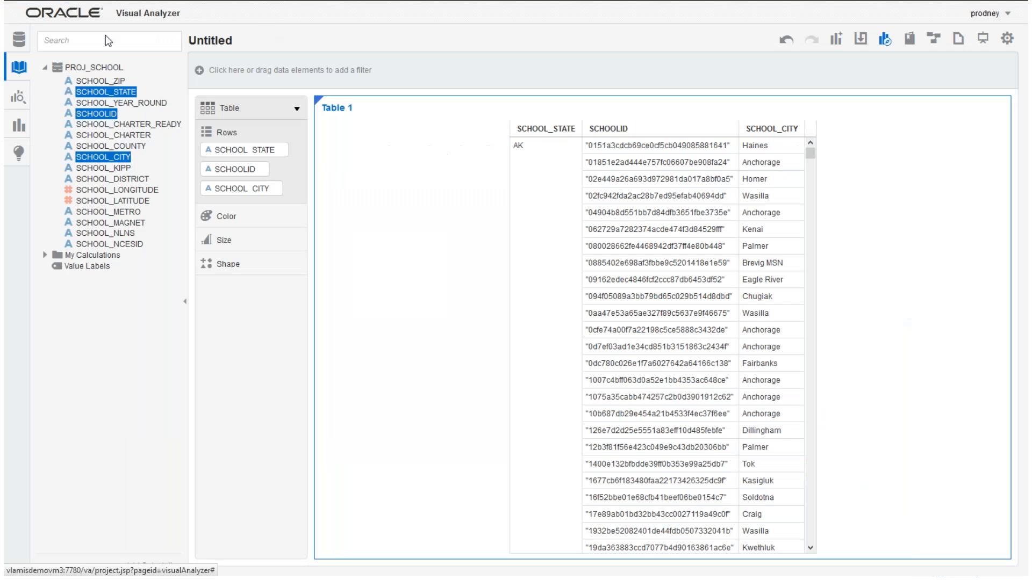
- Examine the subject areas and data sets that can be added to the project as further data sources
click(19, 41)
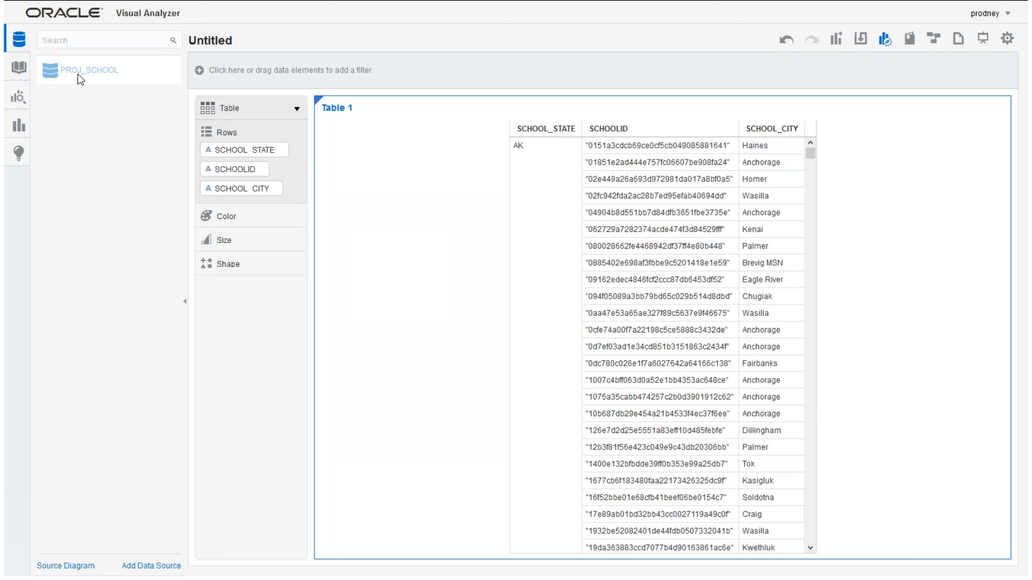
right_click(100, 123)
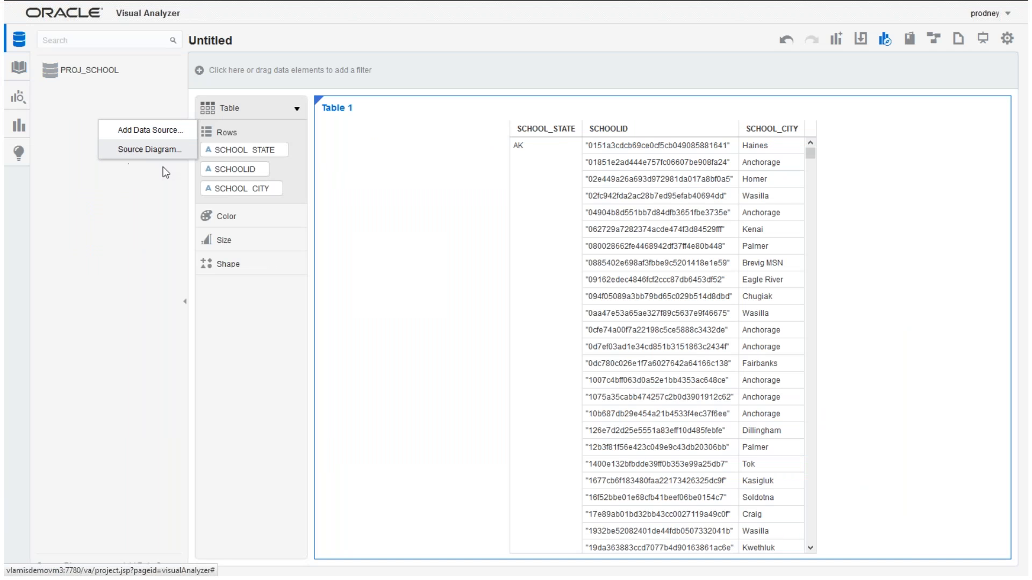
click(134, 129)
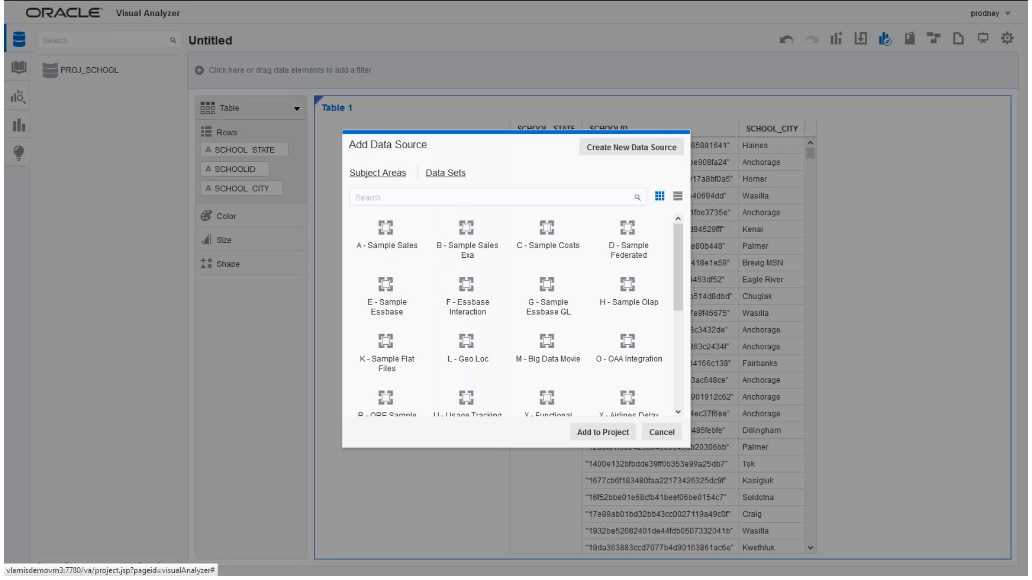
scroll(680, 246, down, 2)
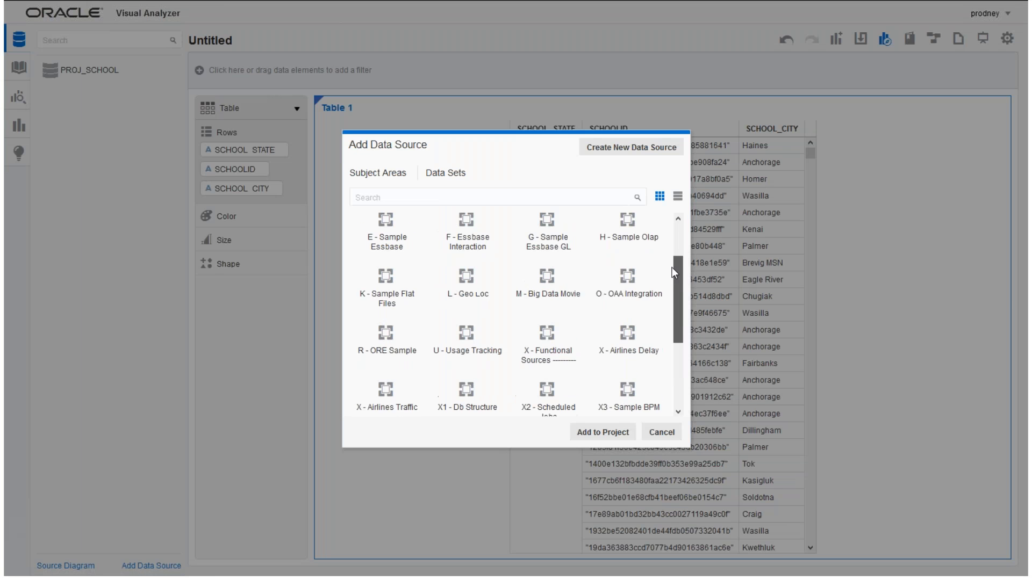
scroll(671, 267, up, 2)
click(444, 178)
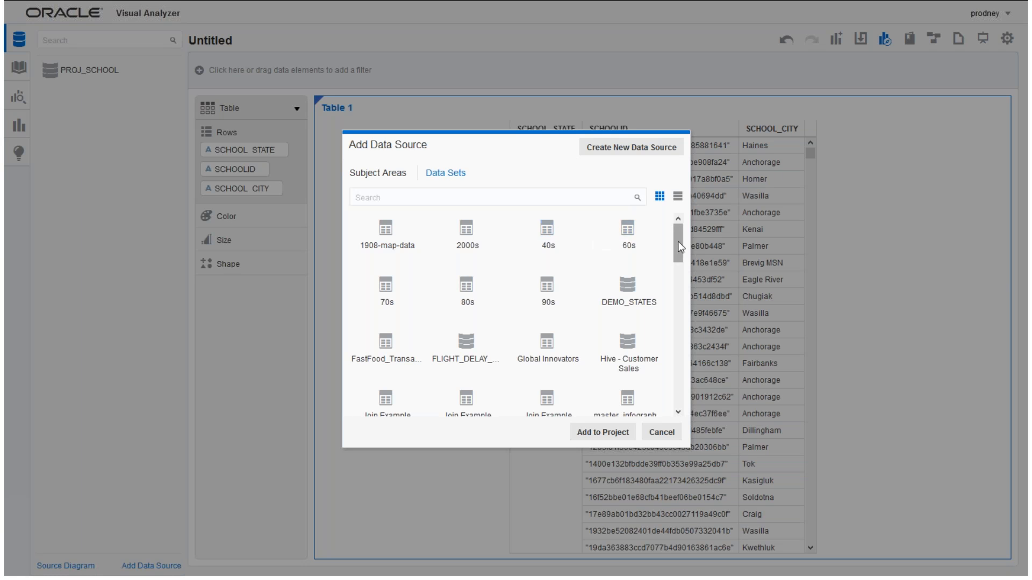
scroll(680, 245, down, 2)
drag(683, 260, 674, 292)
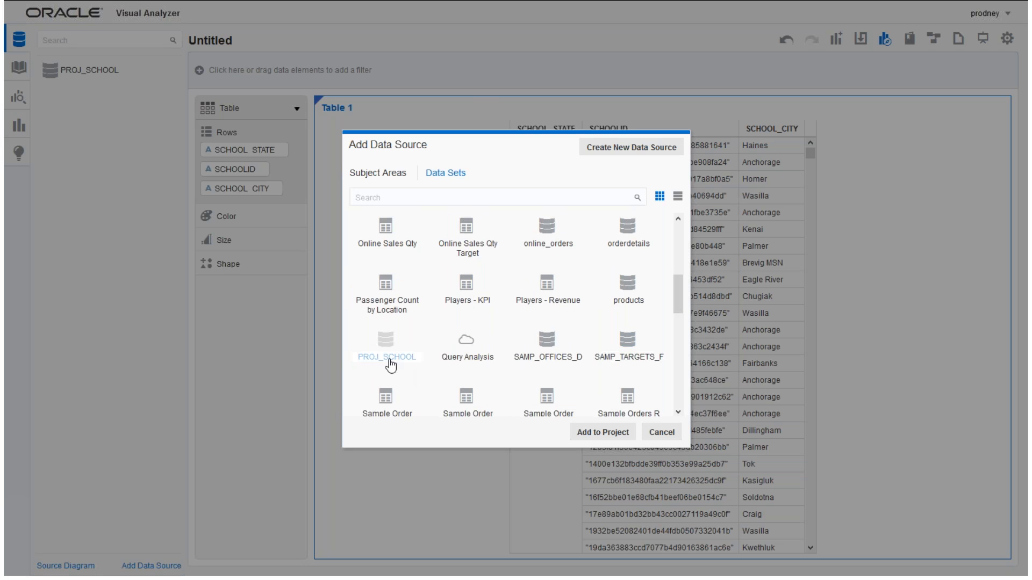
click(547, 399)
scroll(467, 242, up, 1)
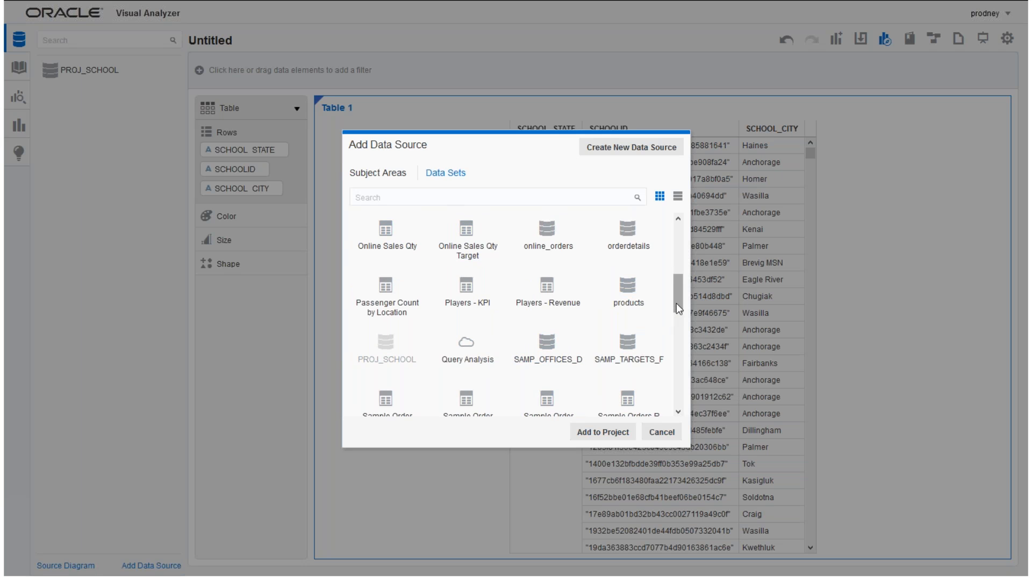
drag(677, 294, 676, 250)
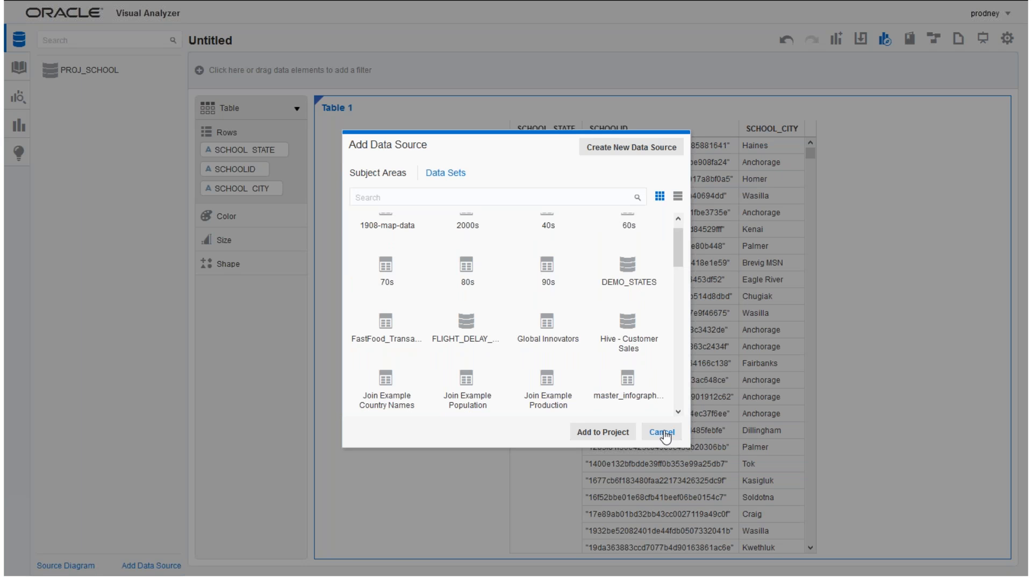
- Examine the database types offered for a new database connection, then cancel without adding a connection
click(617, 151)
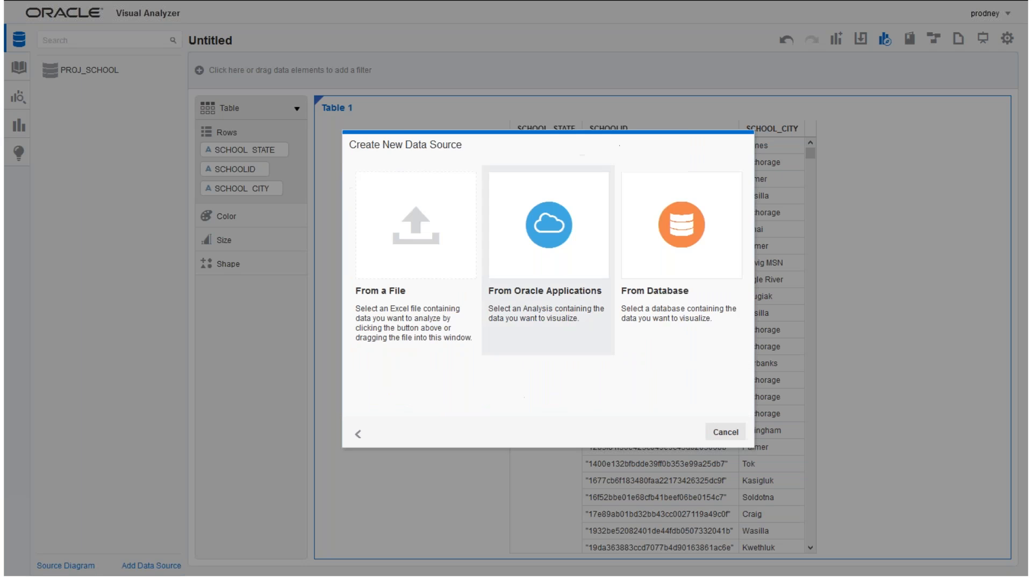
click(670, 242)
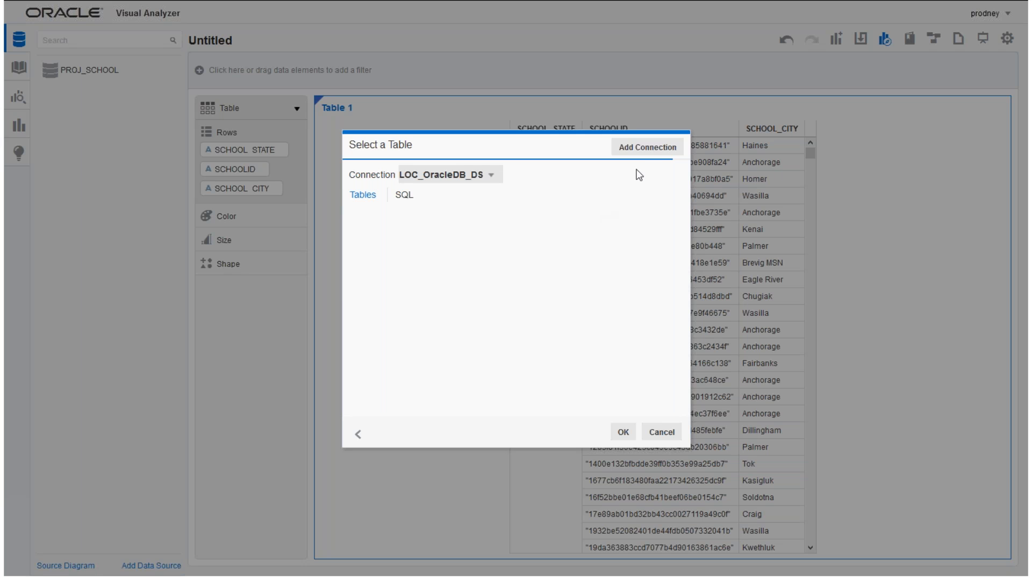
click(650, 148)
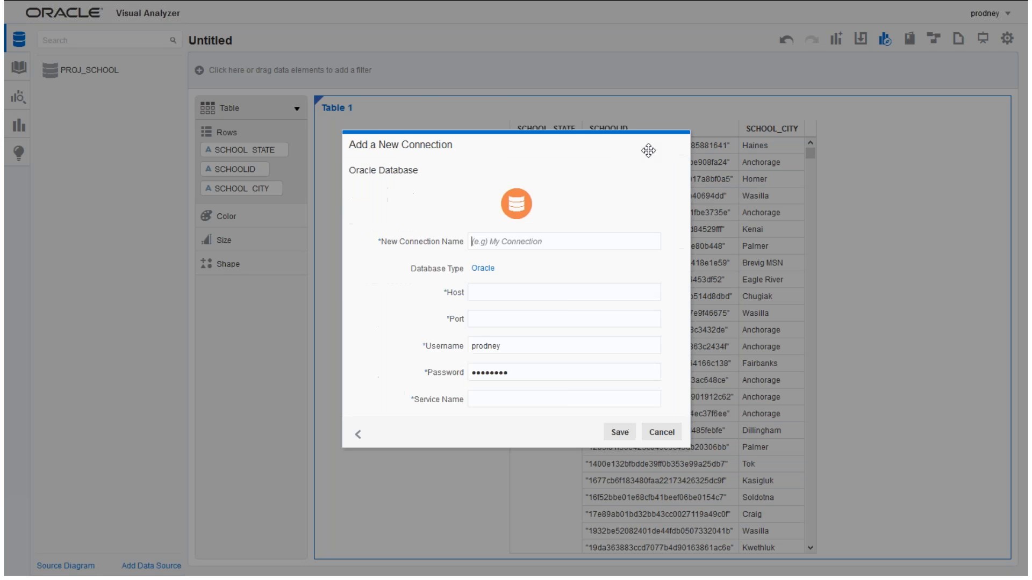
click(483, 269)
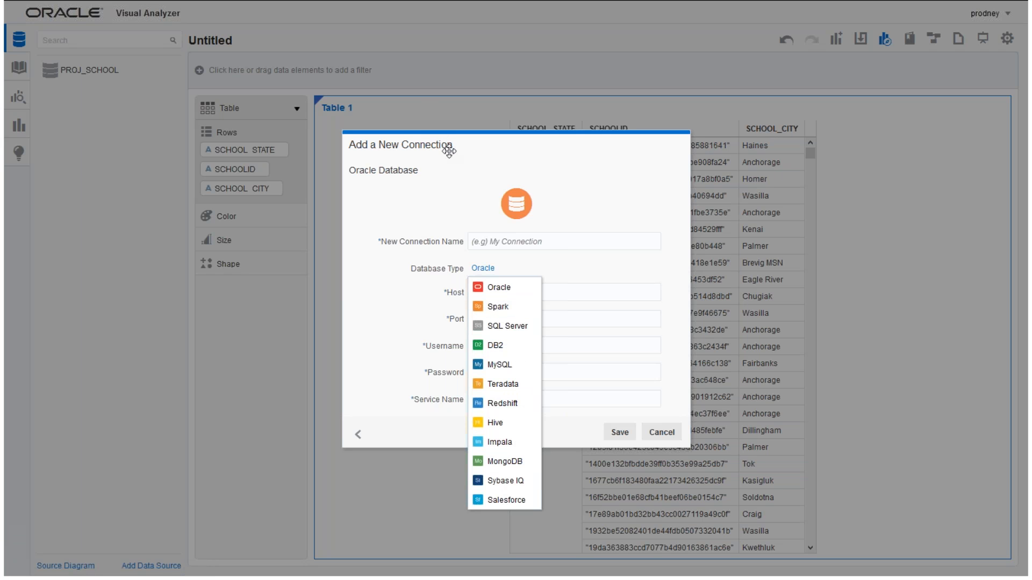
click(422, 142)
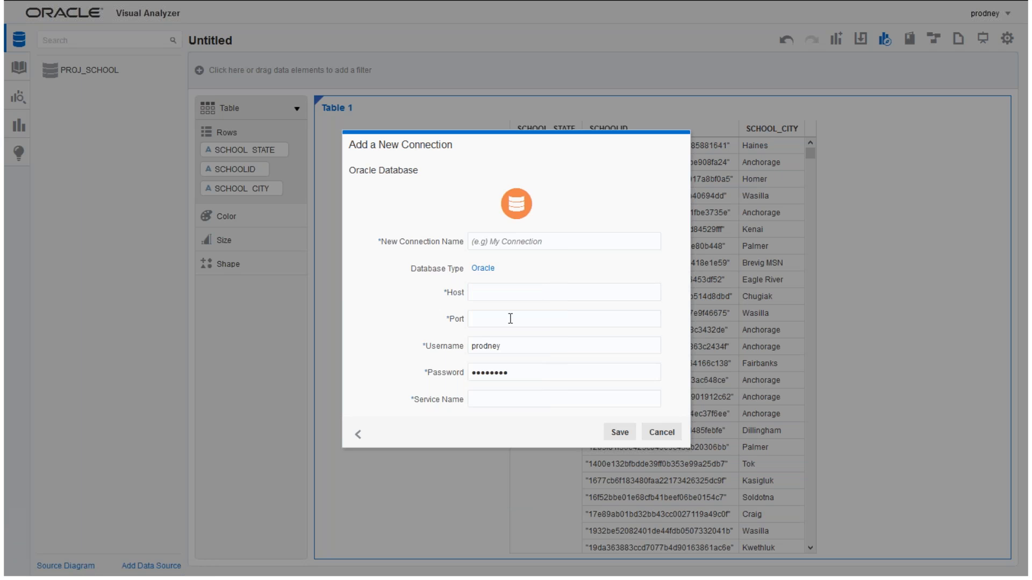
click(664, 436)
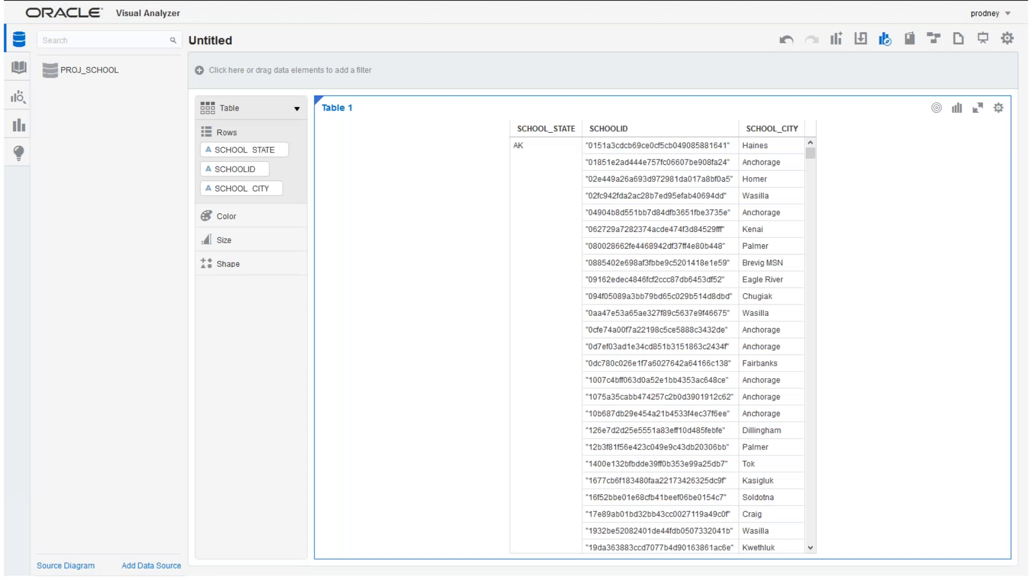
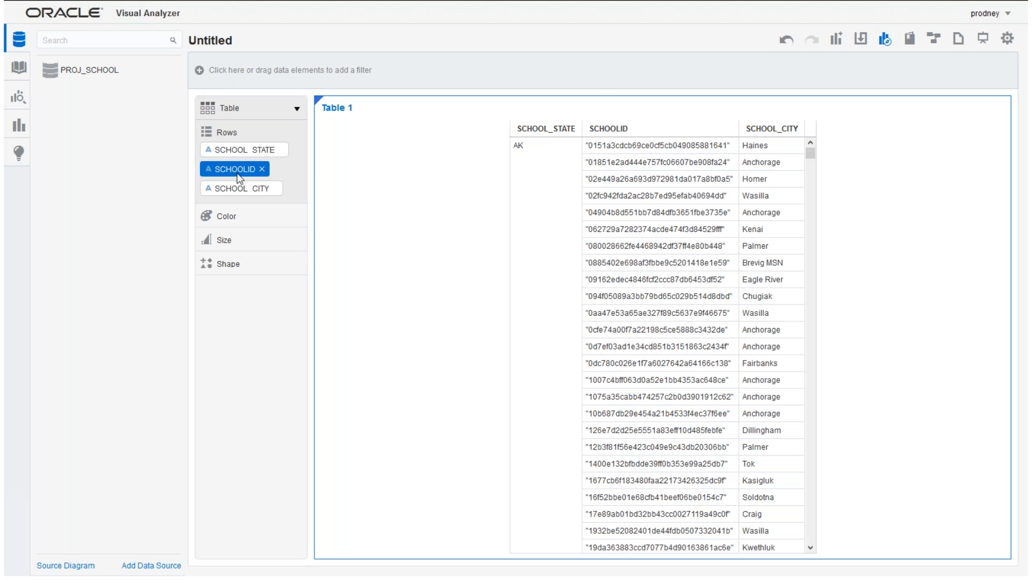
- Filter the project on SCHOOL_STATE, keeping only the values KS and MO
click(199, 70)
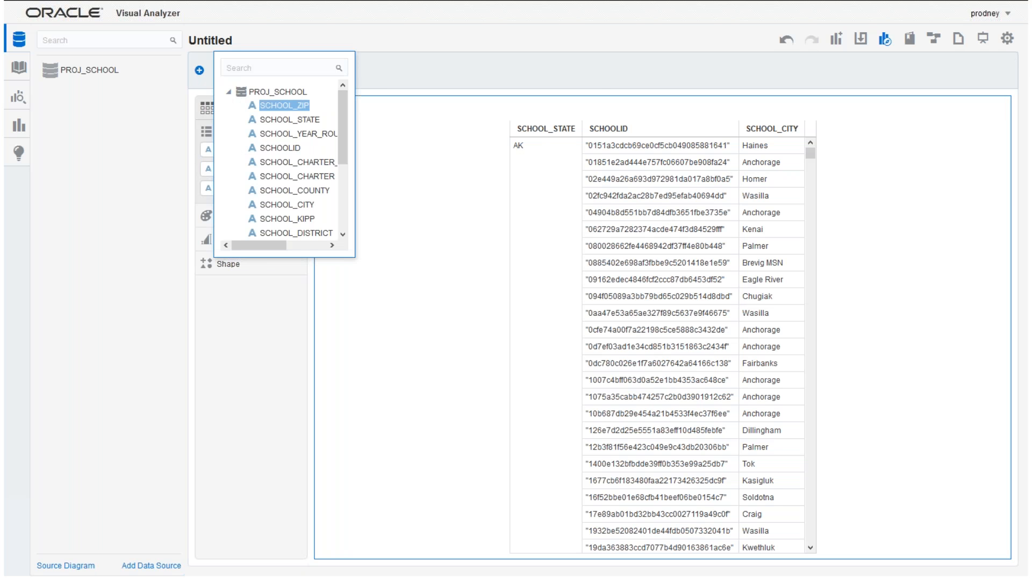
click(377, 35)
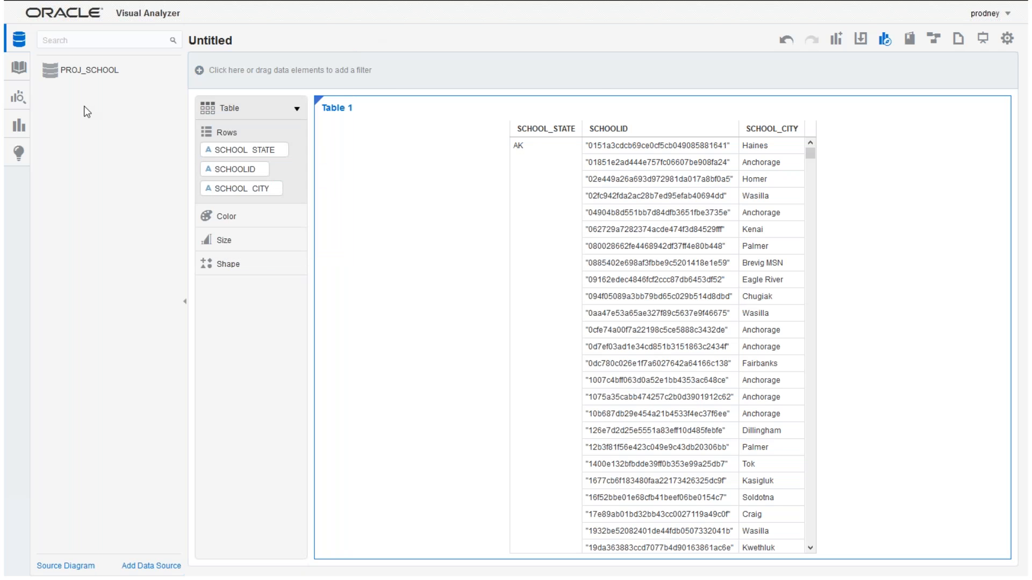
double_click(89, 70)
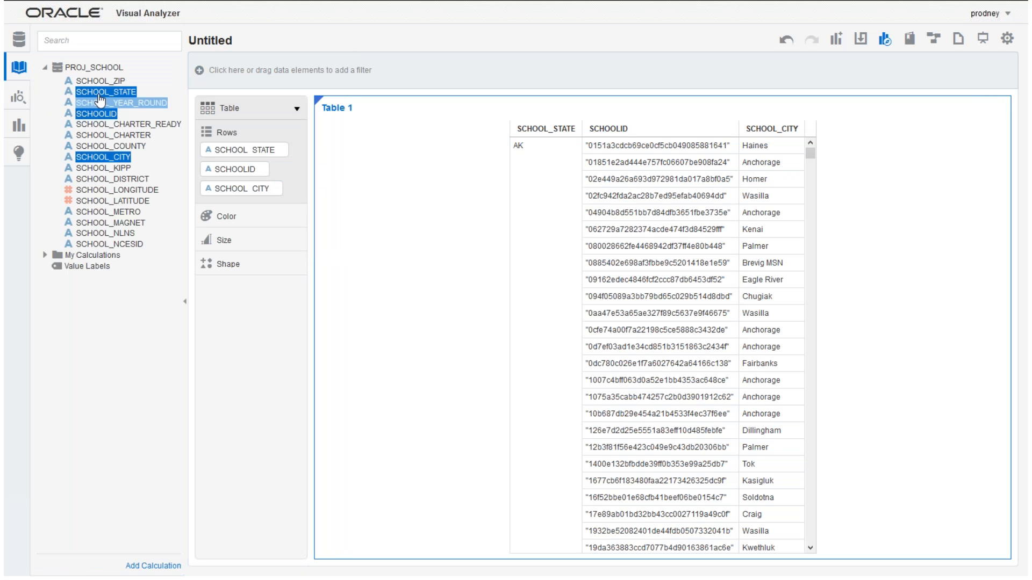
click(99, 92)
drag(99, 92, 269, 72)
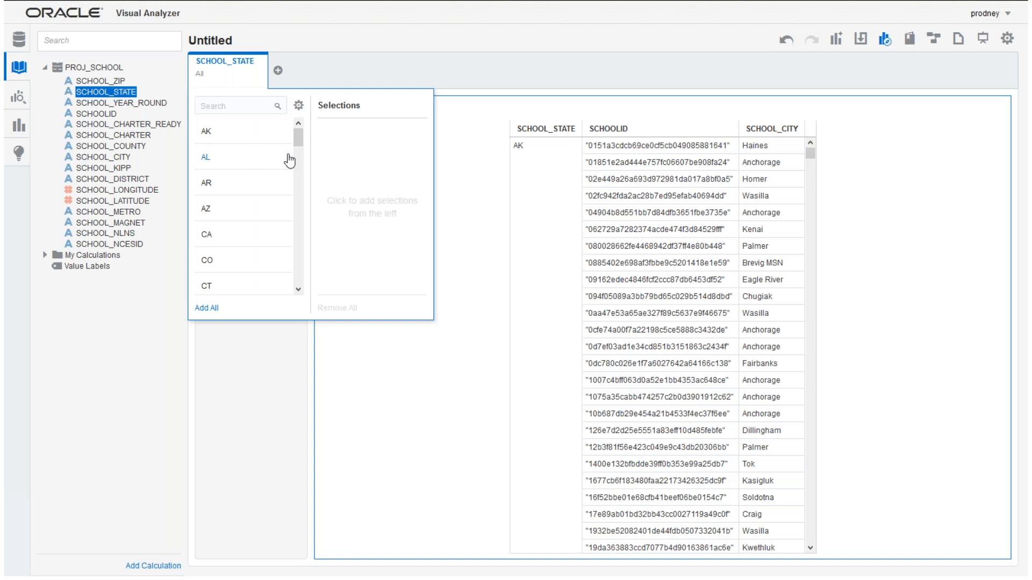
drag(299, 137, 297, 187)
click(211, 183)
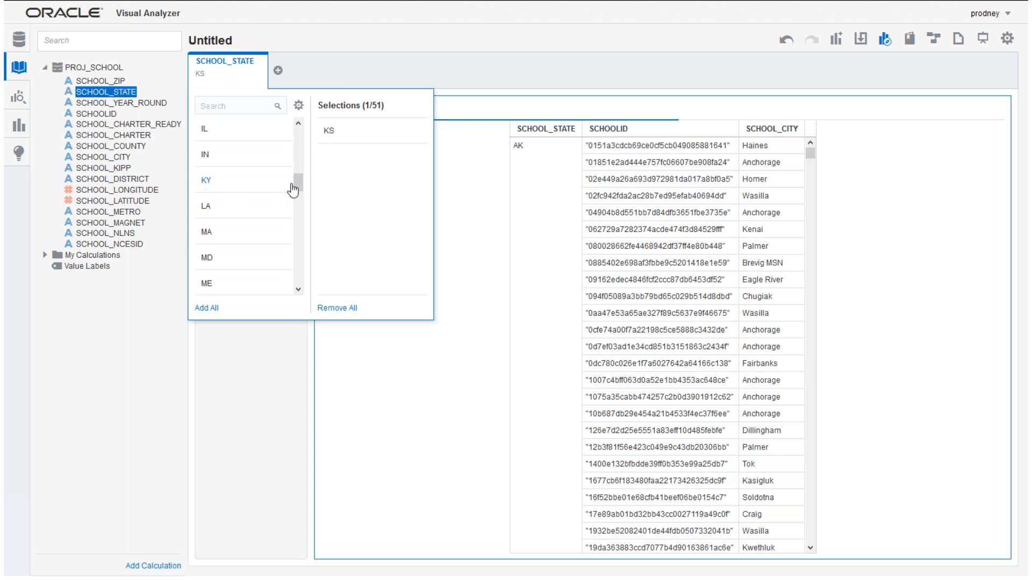
drag(297, 181, 296, 197)
click(218, 243)
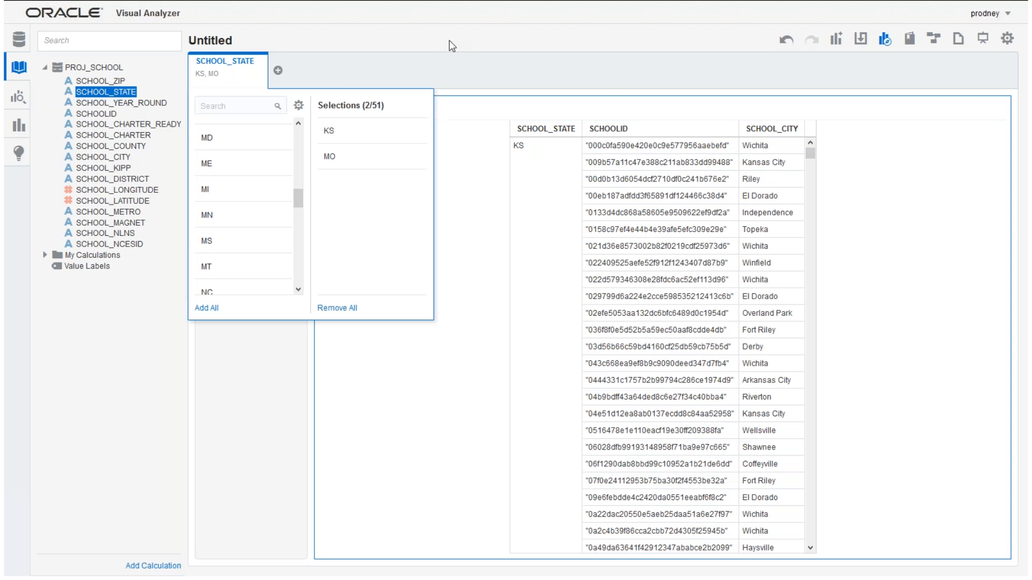
click(451, 44)
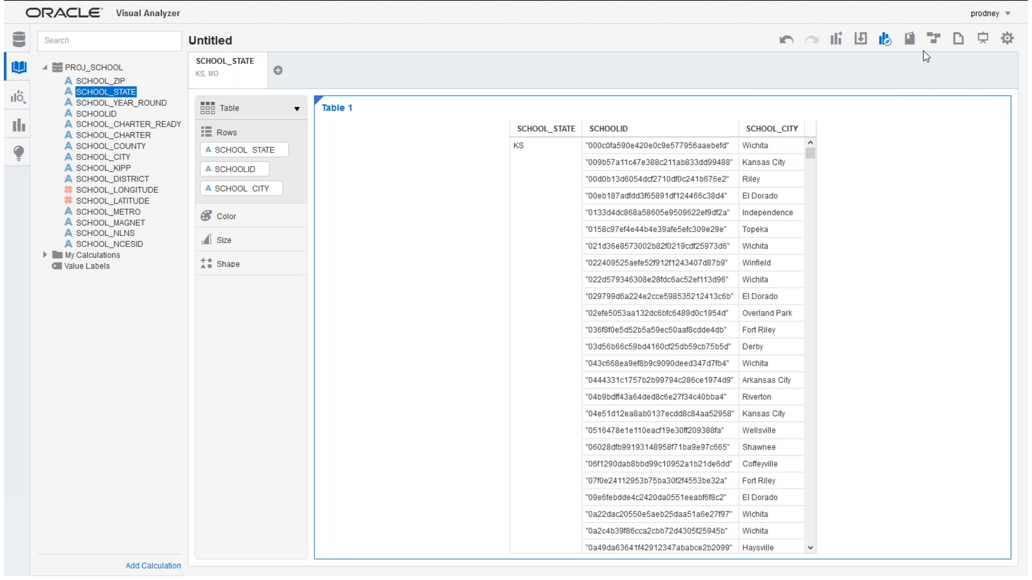
- Concatenate SCHOOL_STATE and SCHOOL_CITY with a space delimiter in the data preparation view, and add the new column to the table's rows
click(935, 47)
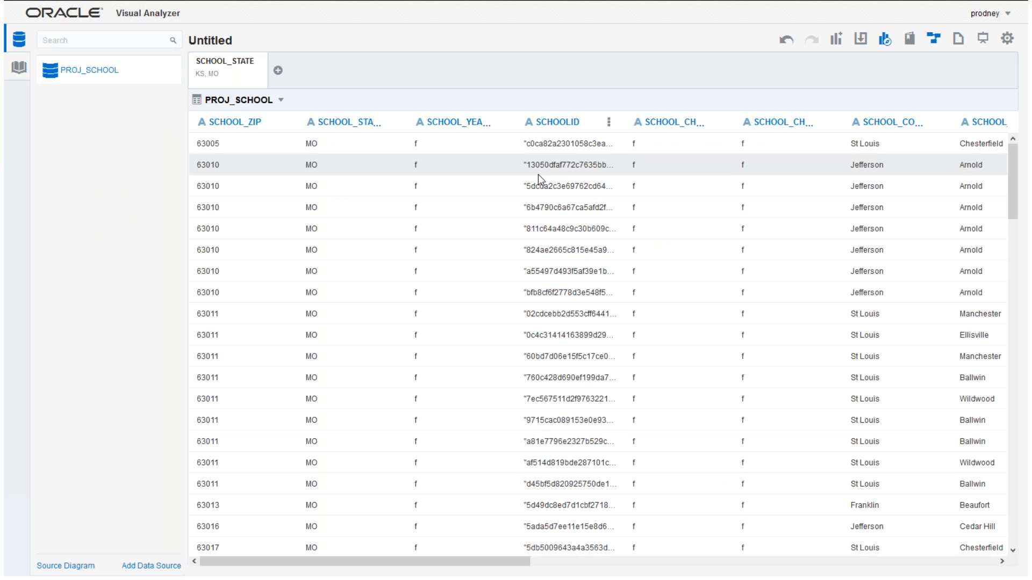
click(392, 122)
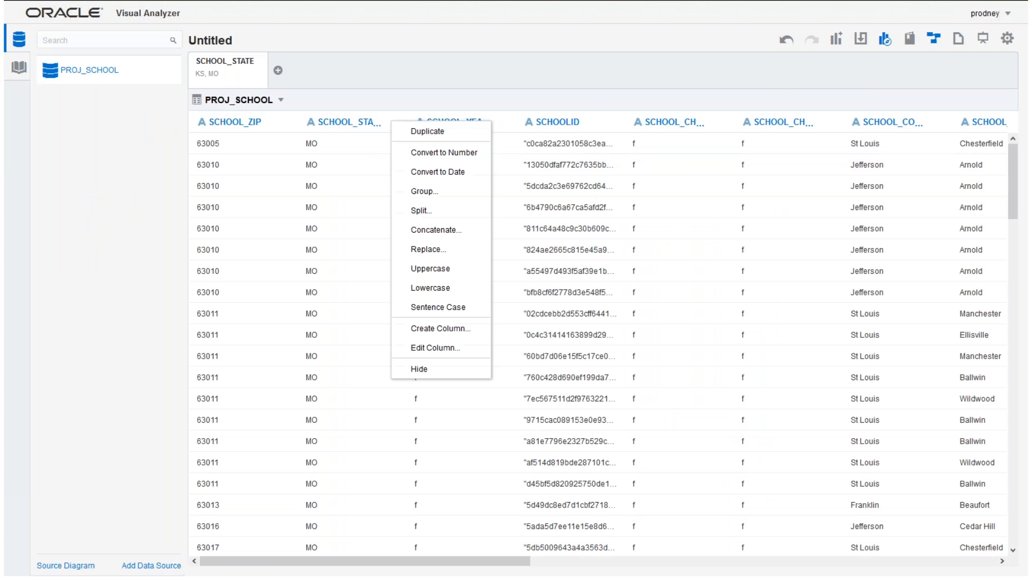
click(435, 231)
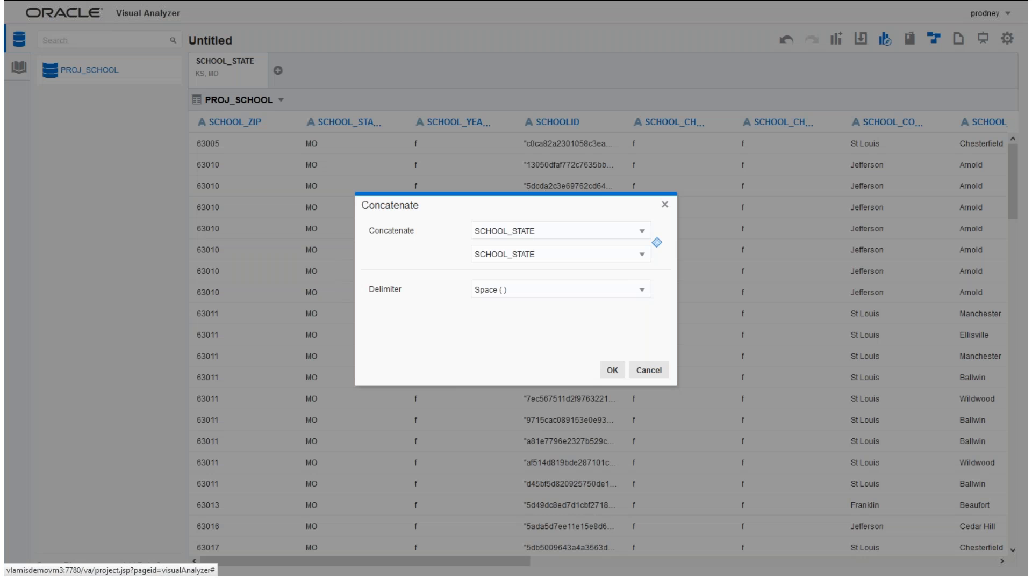
click(642, 255)
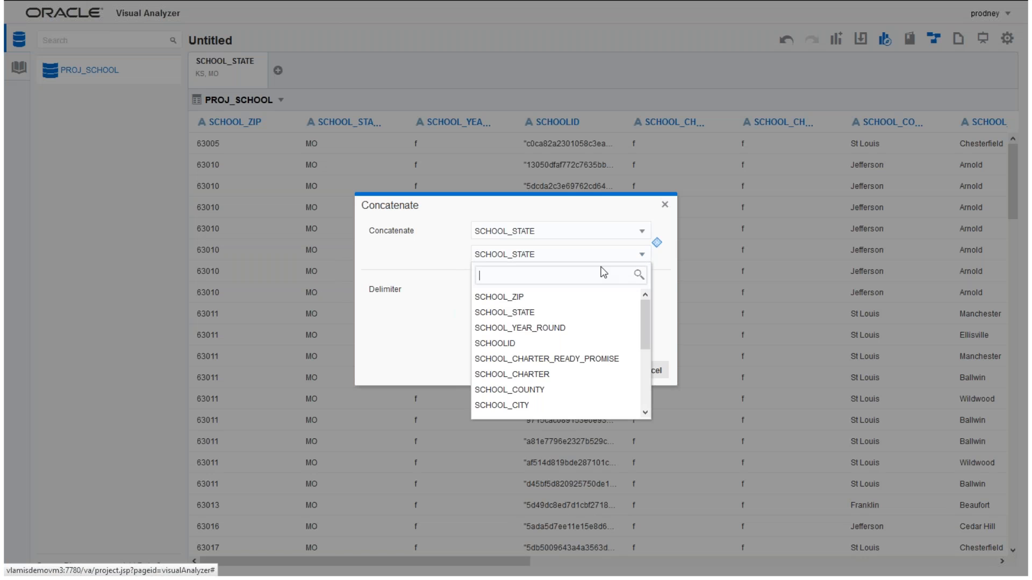
click(513, 406)
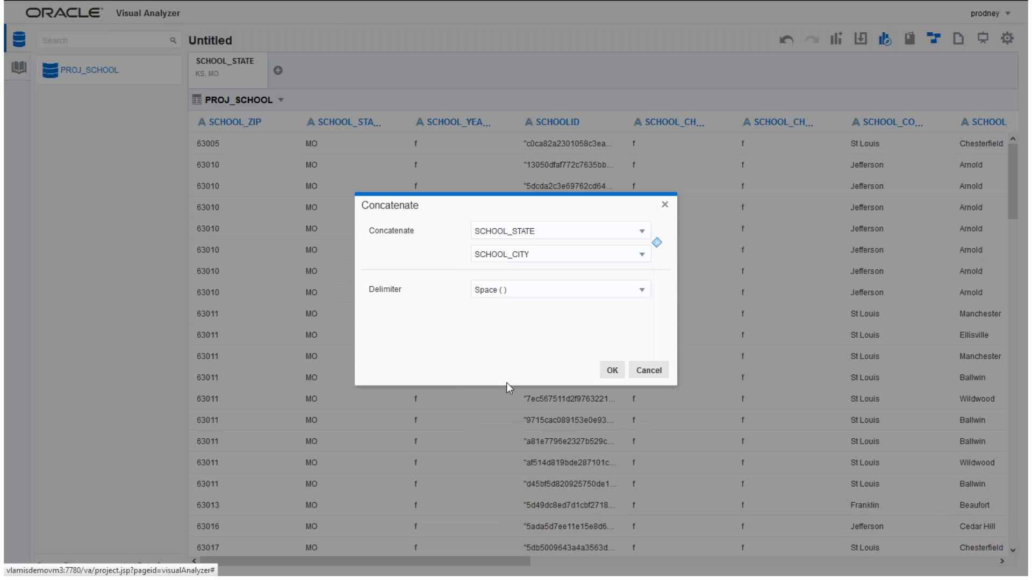
click(613, 371)
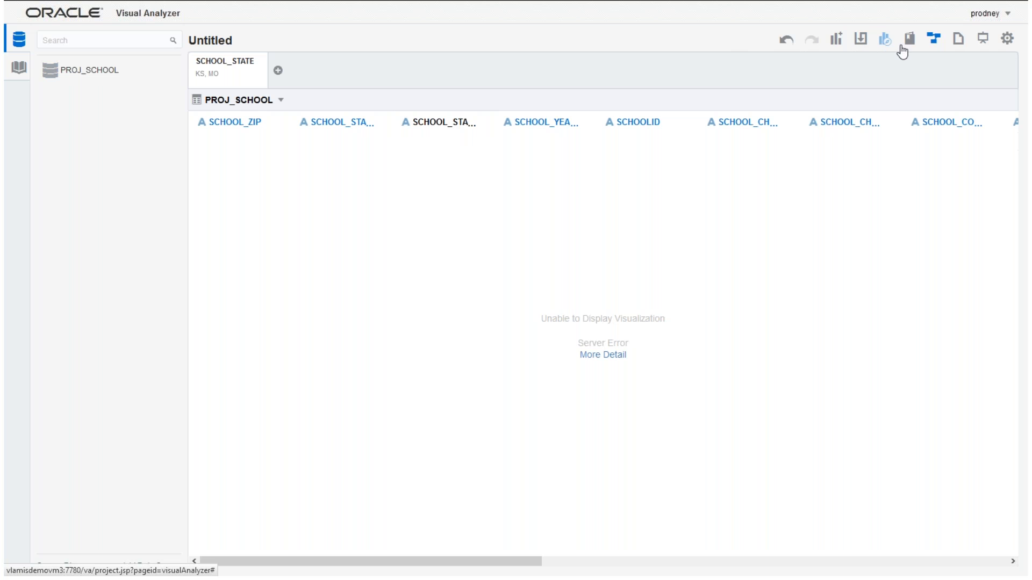
click(934, 43)
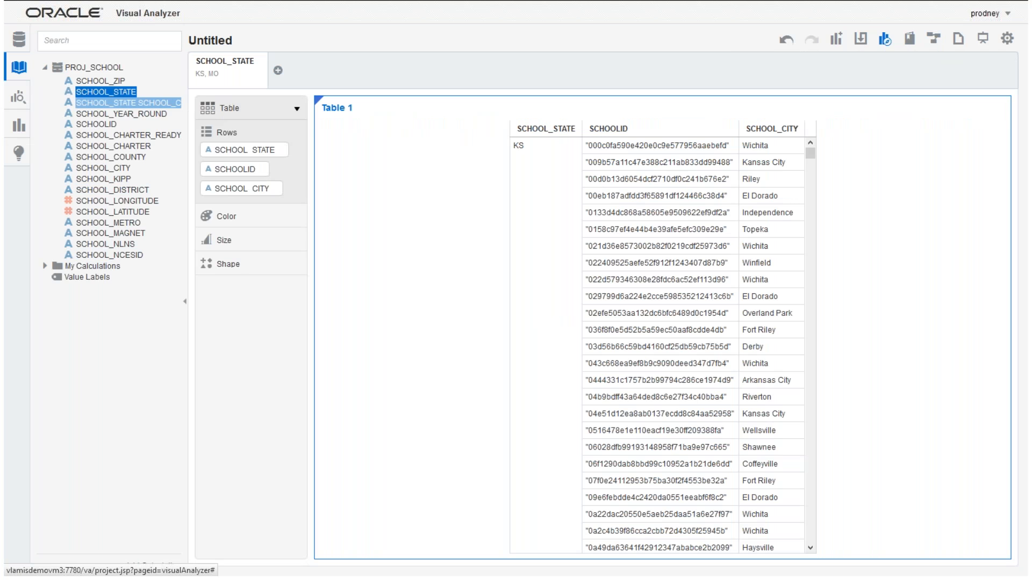
drag(128, 103, 228, 205)
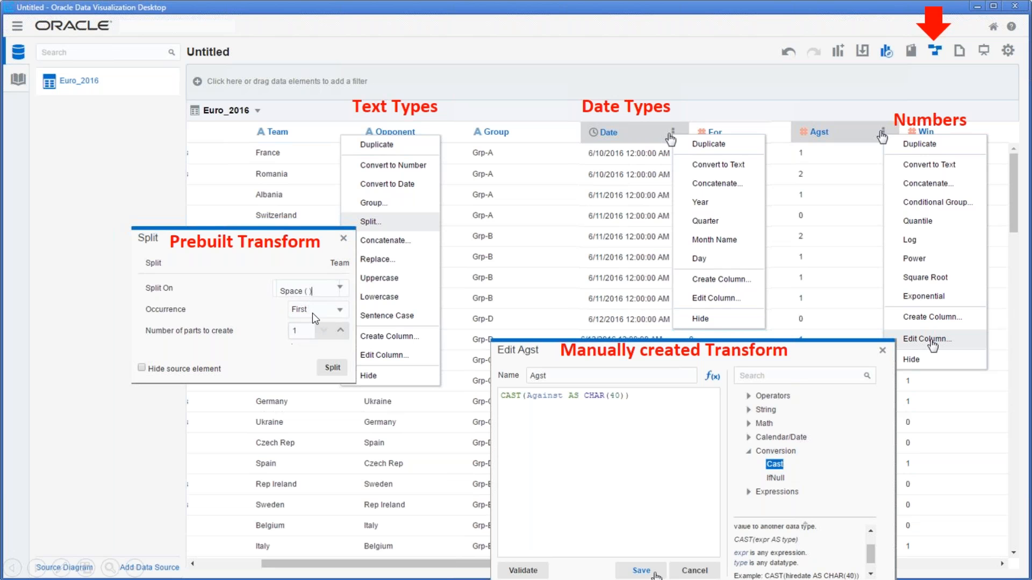
click(287, 267)
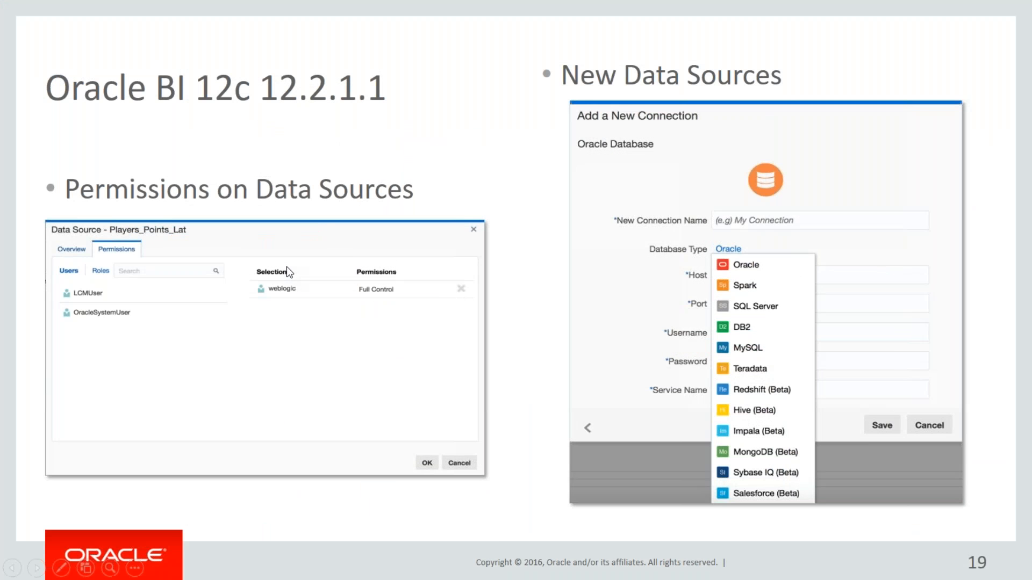
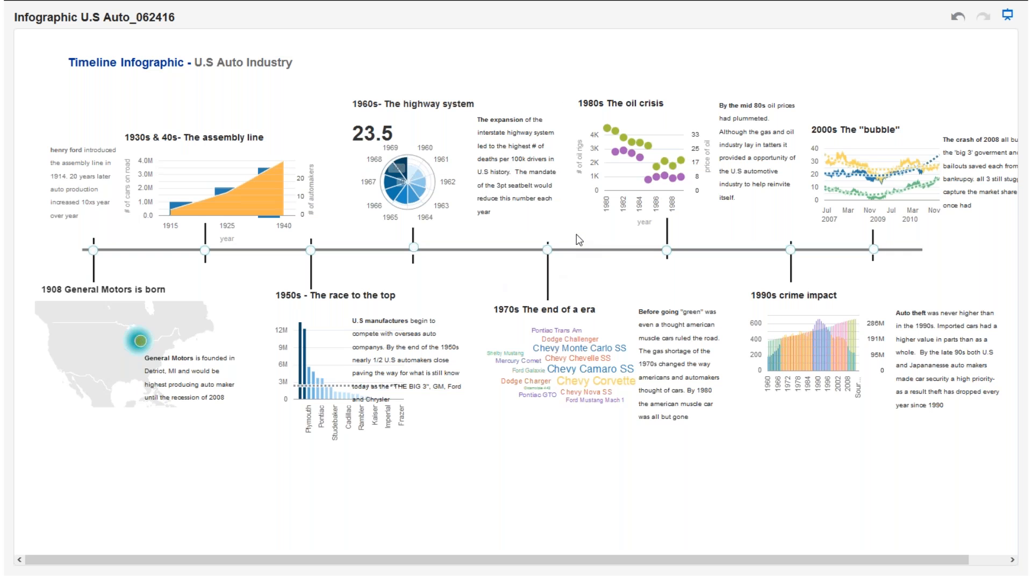
- Examine the charts and text notes along the U.S. auto industry timeline infographic, and leave presentation mode
mouse_move(387, 178)
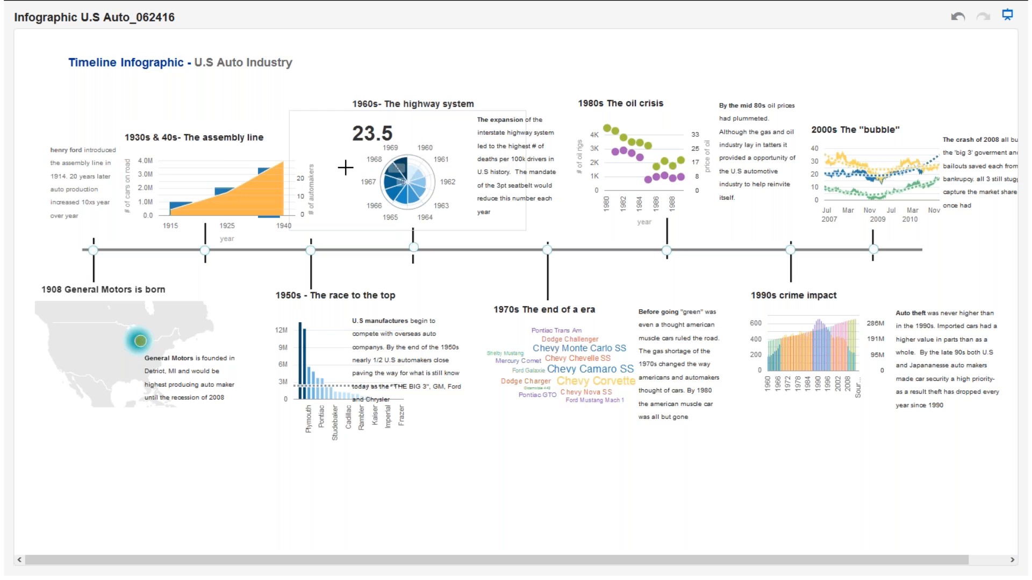
mouse_move(258, 191)
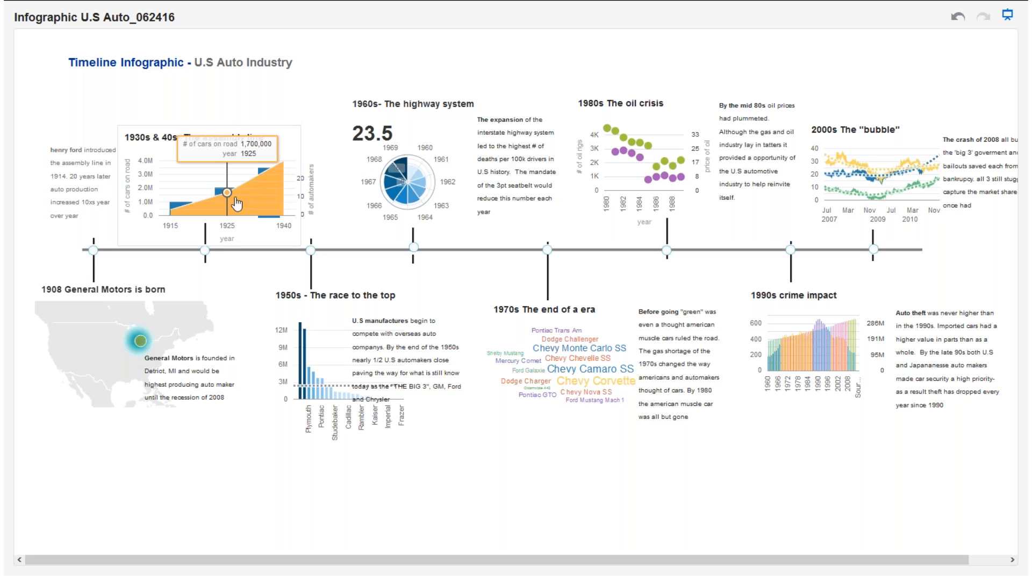
mouse_move(172, 207)
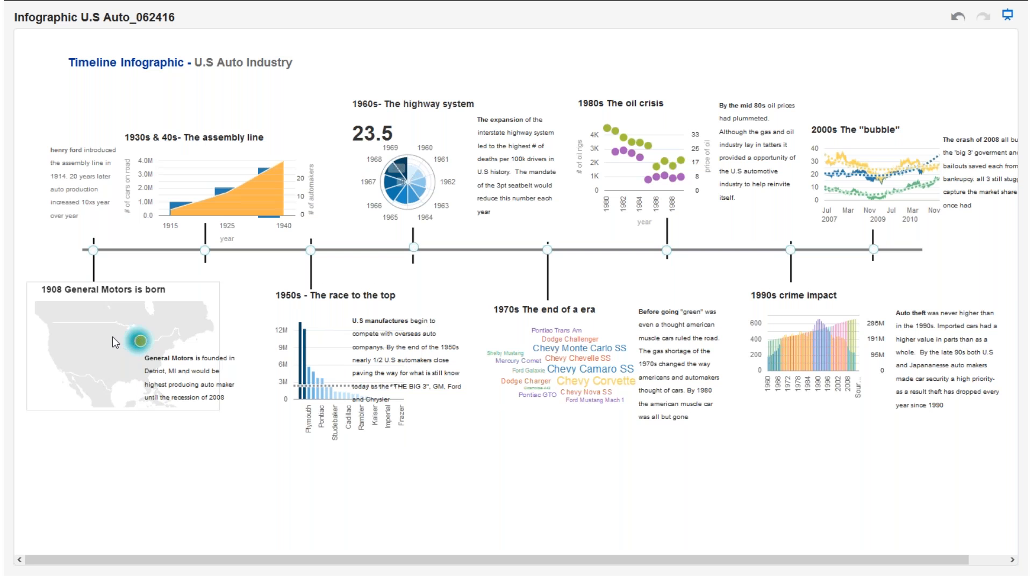
mouse_move(803, 356)
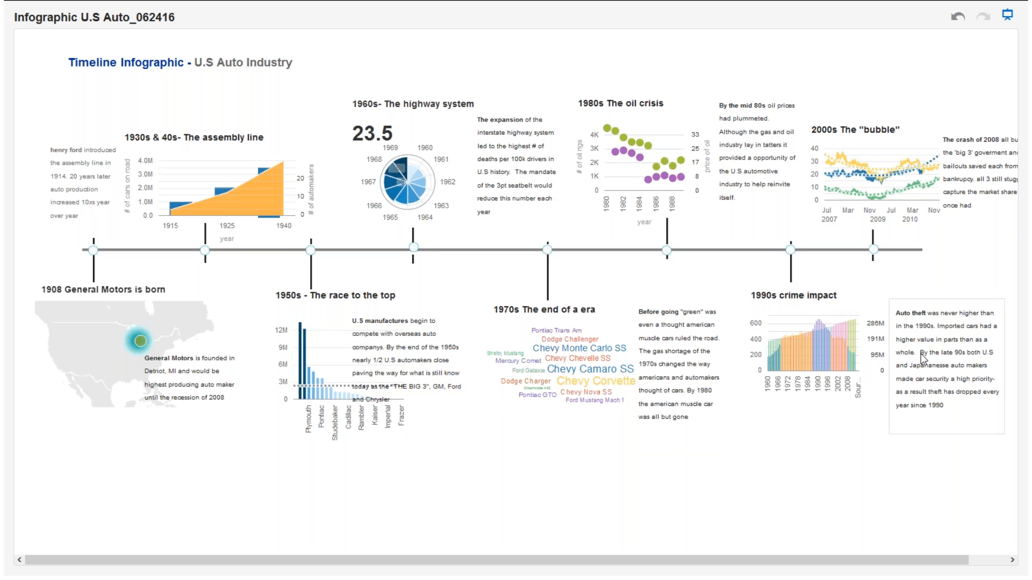
mouse_move(842, 334)
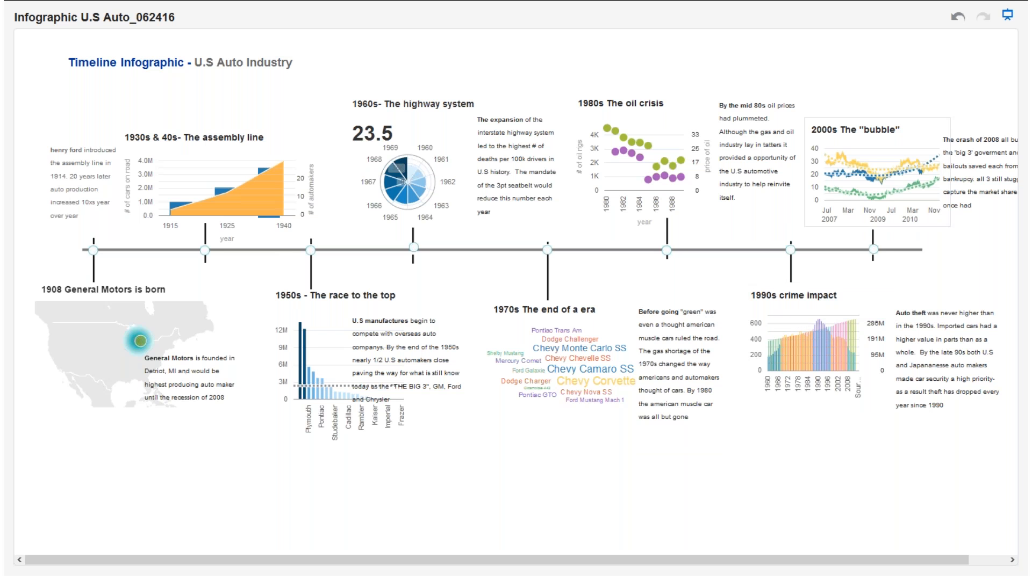
click(1009, 20)
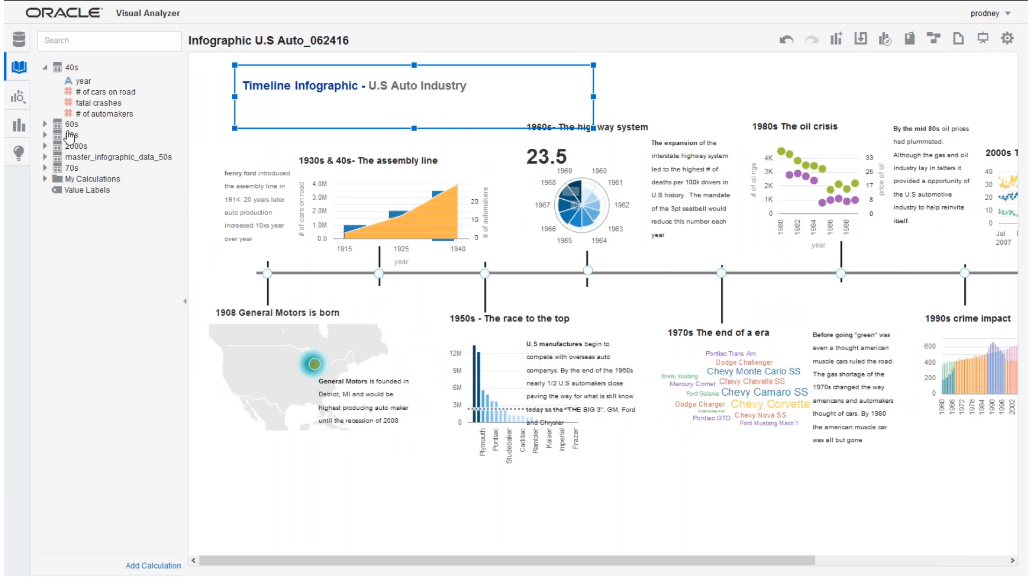
- Expand the 60s data source, select its year and Population columns, and view the visualization actions offered for them
click(60, 127)
click(64, 128)
right_click(70, 124)
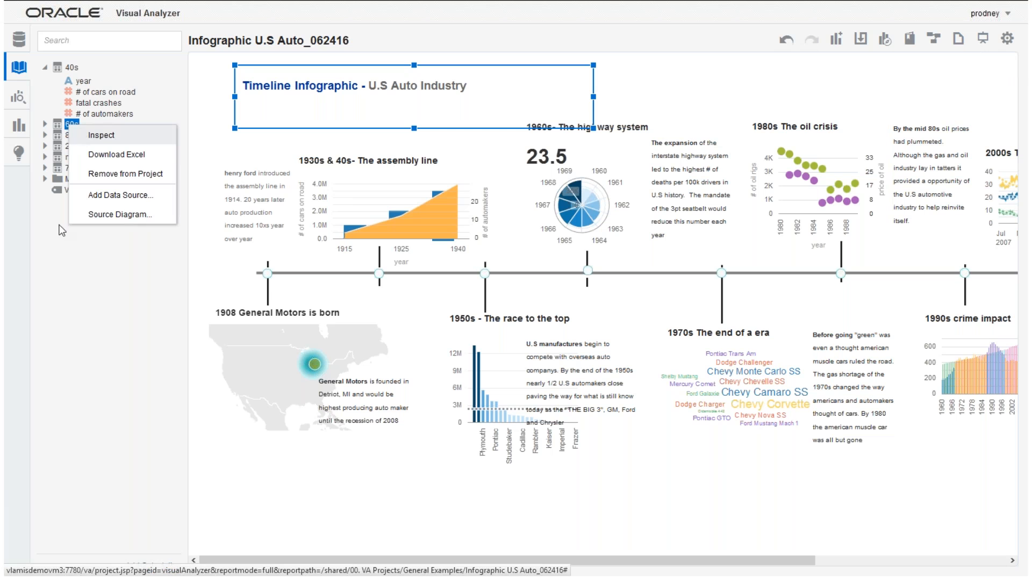
click(67, 250)
click(52, 126)
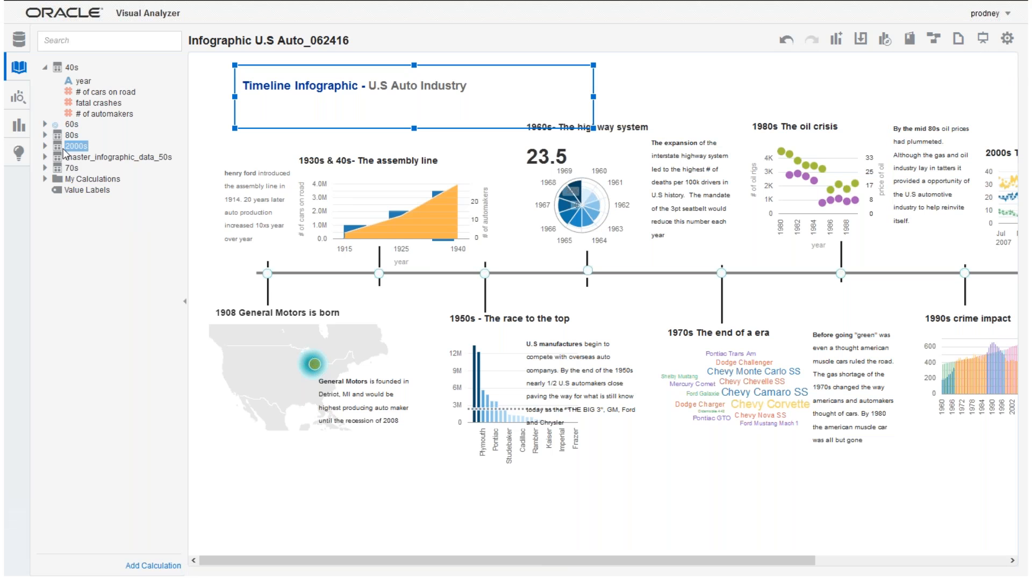
double_click(59, 128)
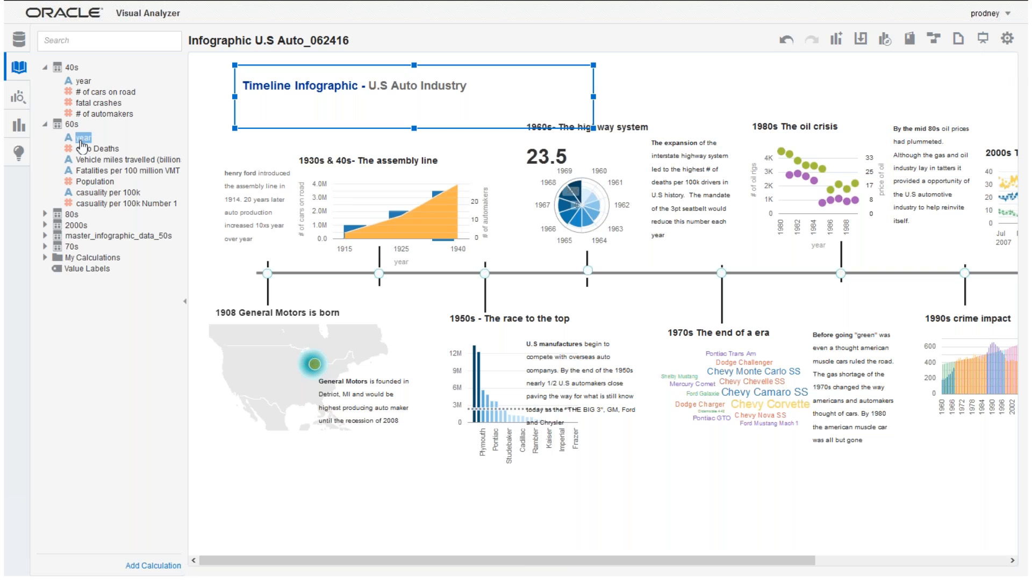
click(94, 185)
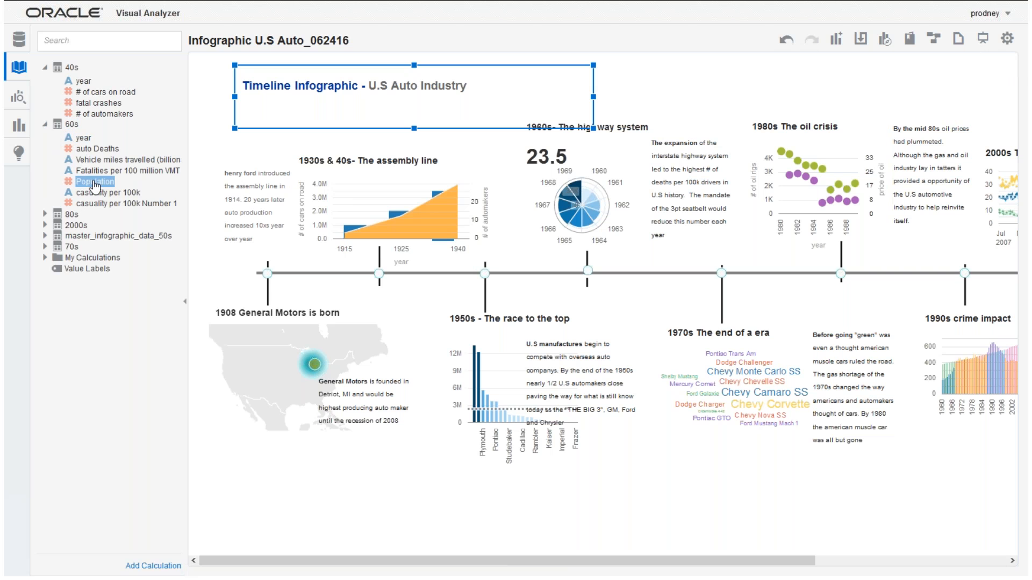
ctrl+click(84, 140)
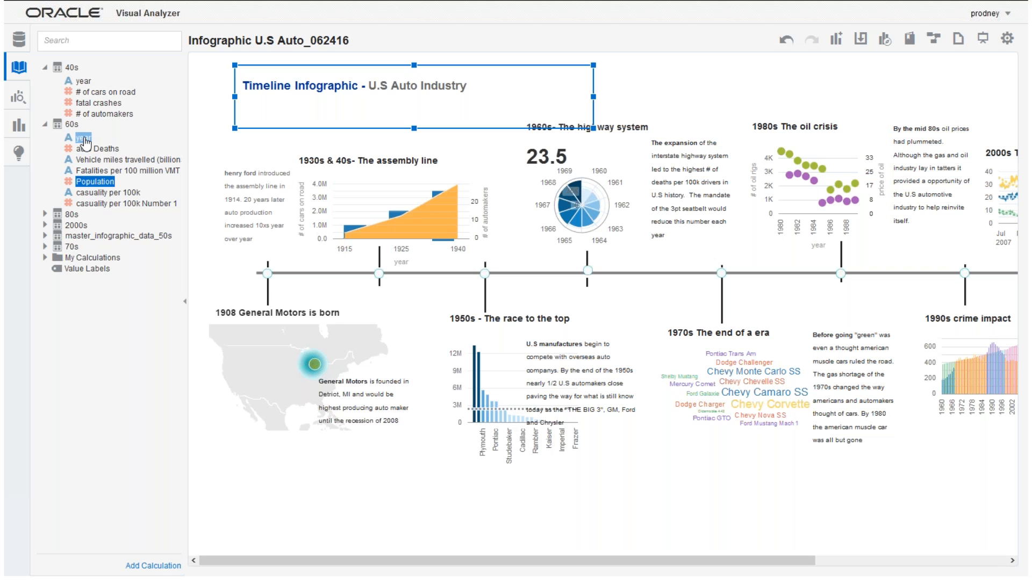
right_click(84, 141)
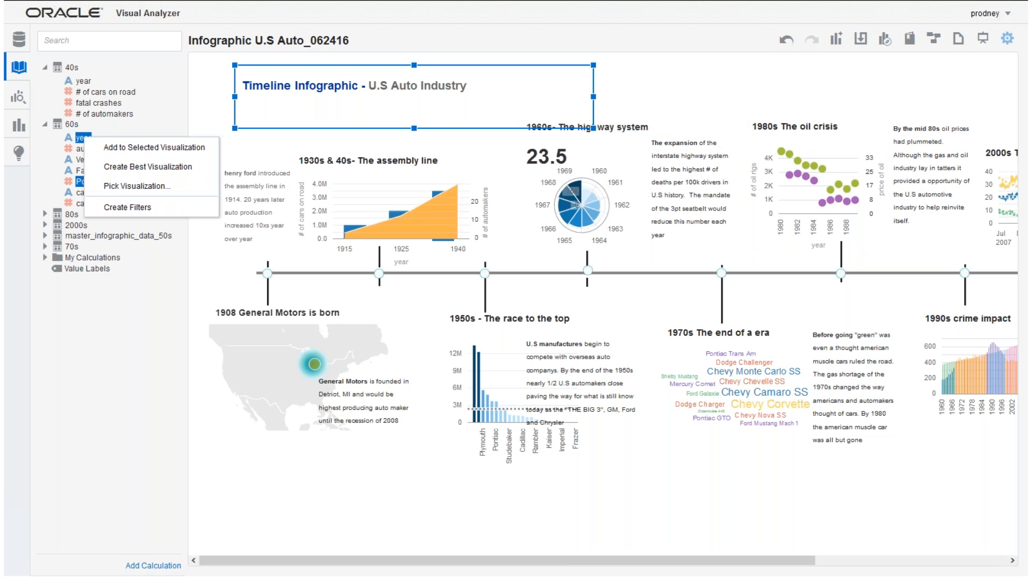
- Examine the layout choices in the infographic's canvas properties, close them without changes, and deselect the title text
click(1008, 39)
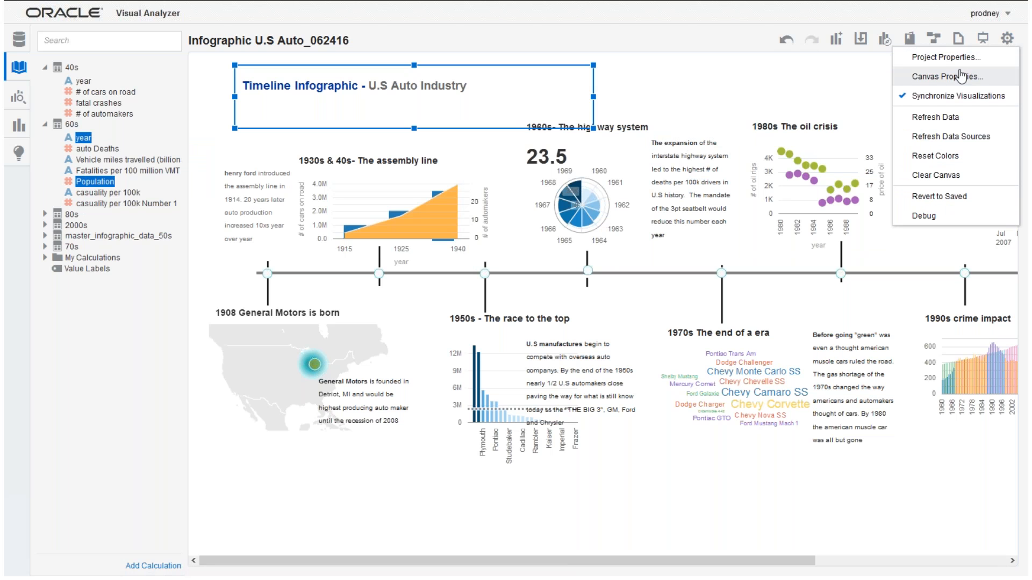
click(938, 77)
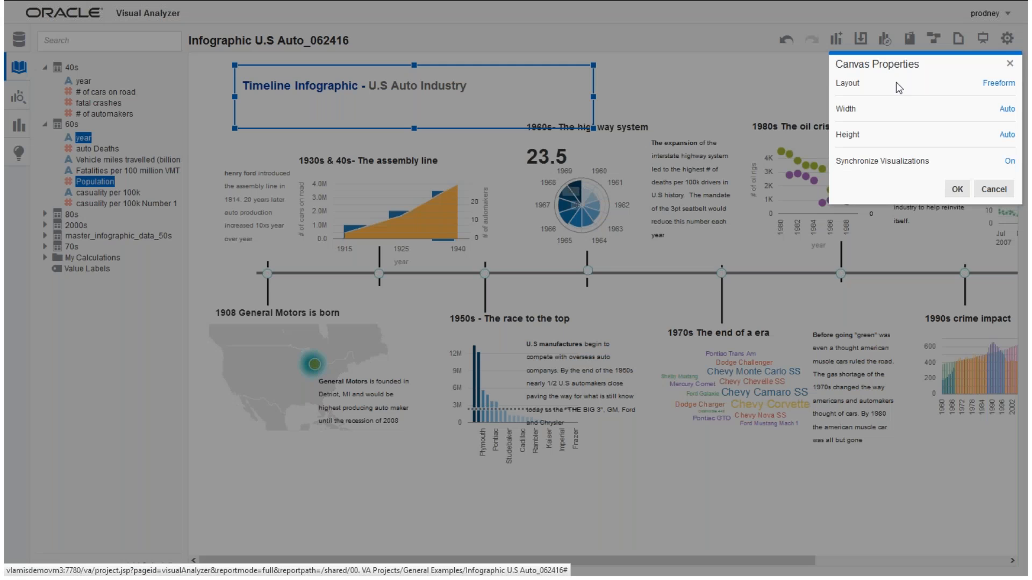
click(984, 84)
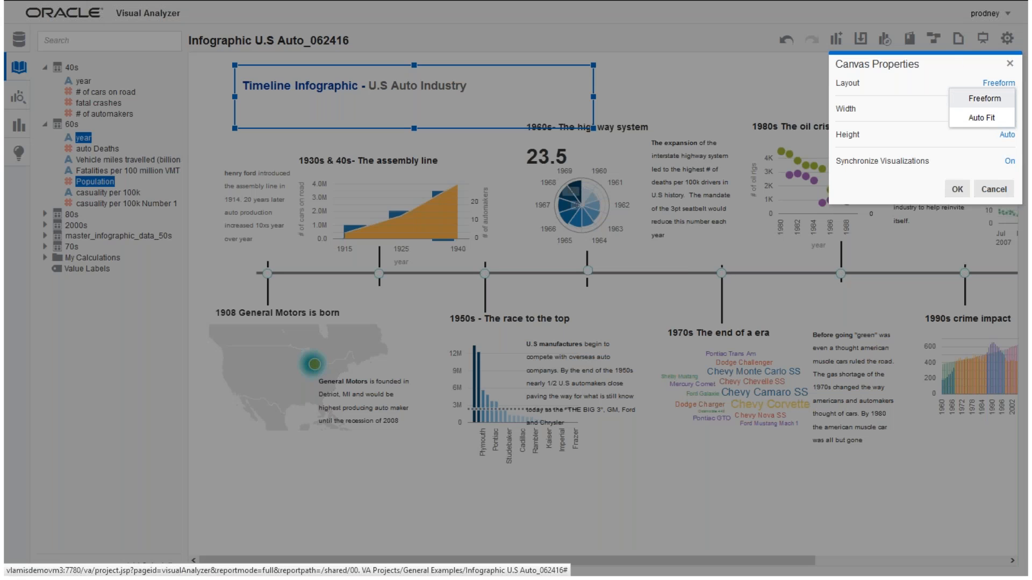
click(955, 63)
click(1010, 63)
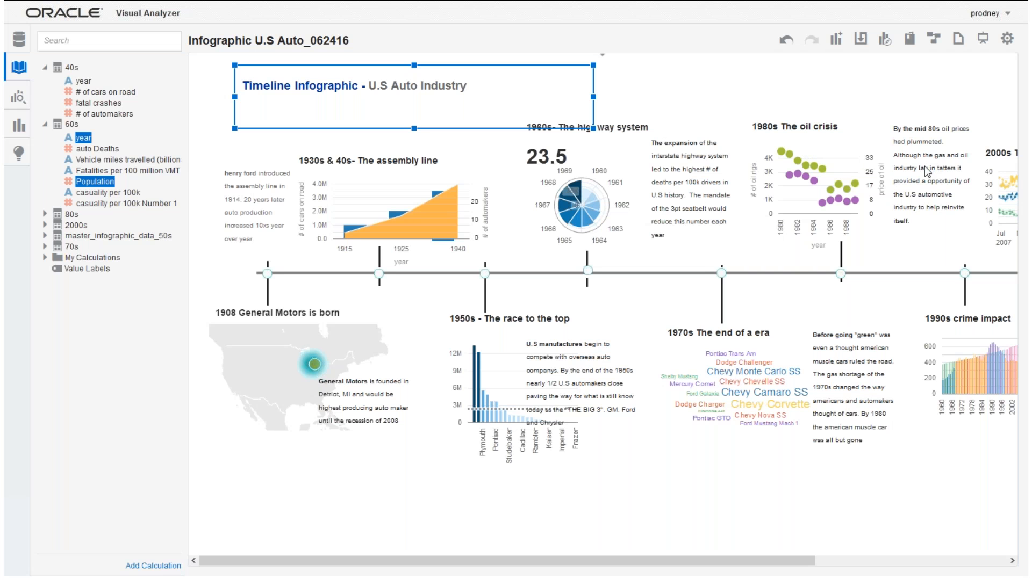
click(860, 150)
click(628, 89)
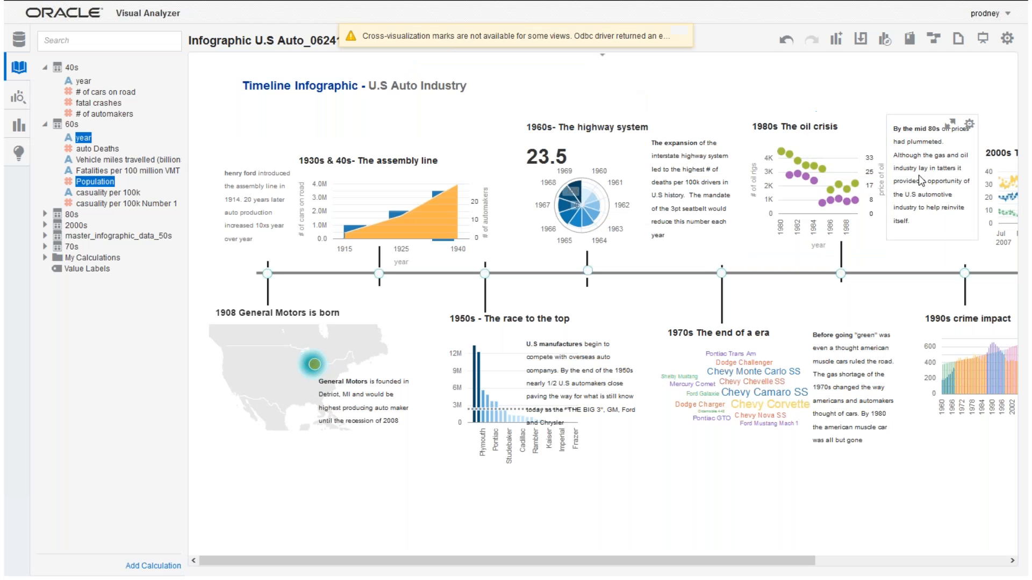
- Select the mid-80s text note beside the 1980s oil crisis chart, and clear the highlighting of all canvas text
click(910, 127)
key(ctrl+a)
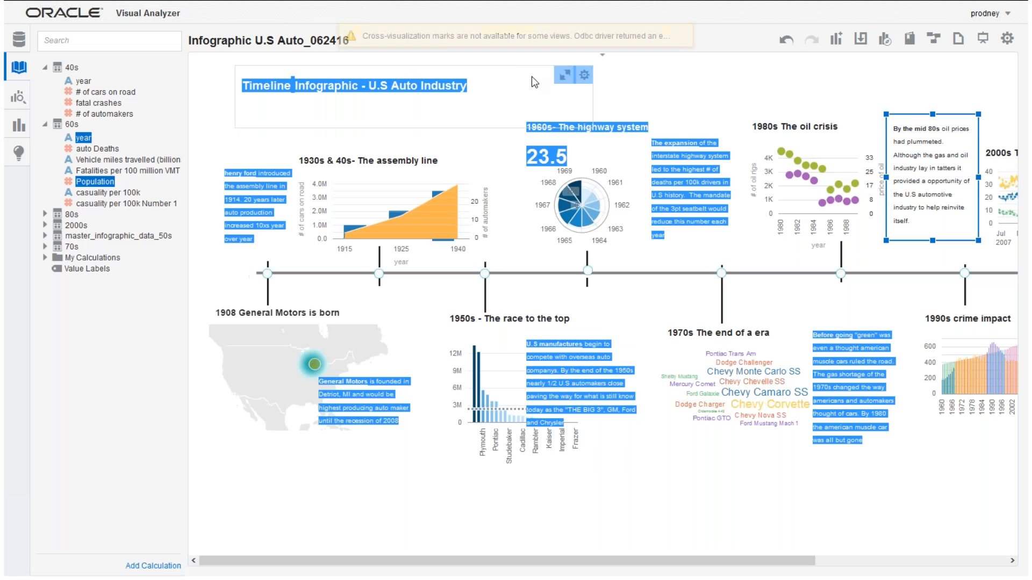
click(495, 19)
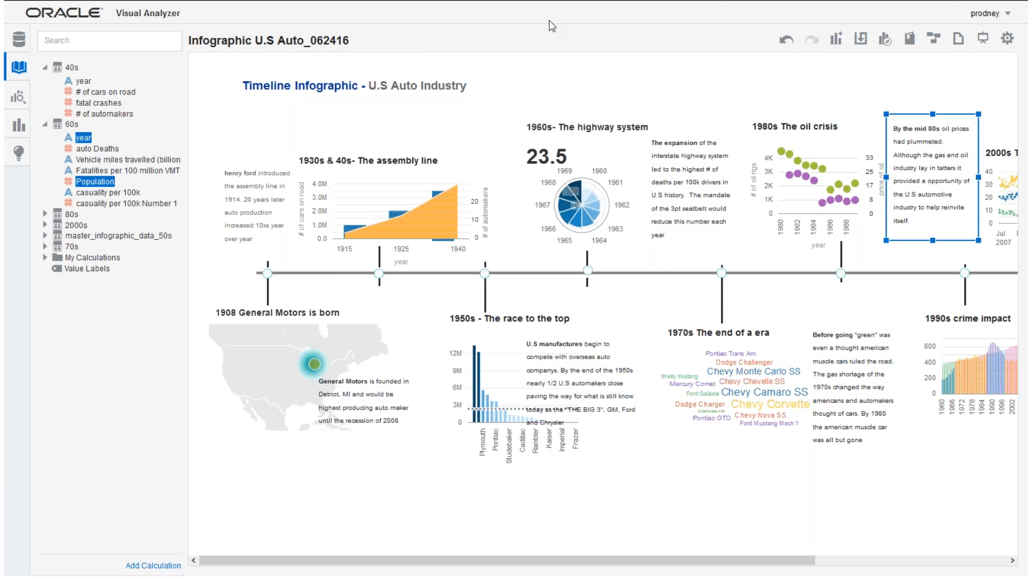
- Switch to the J.A.R.V.I.S. Project v.1.3 browser page, examine its infographic charts and animated images, and leave presentation mode
mouse_move(798, 5)
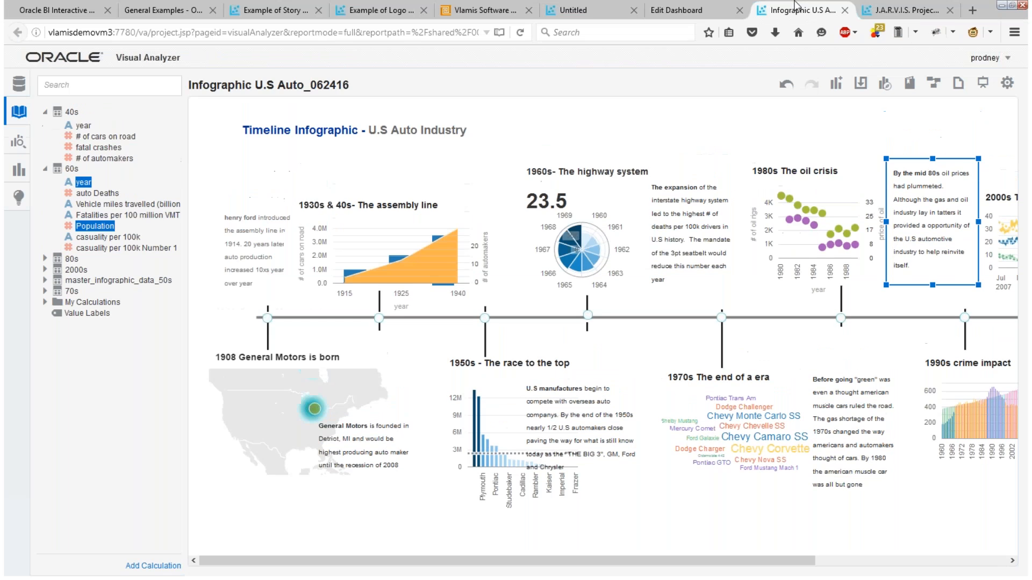
click(903, 11)
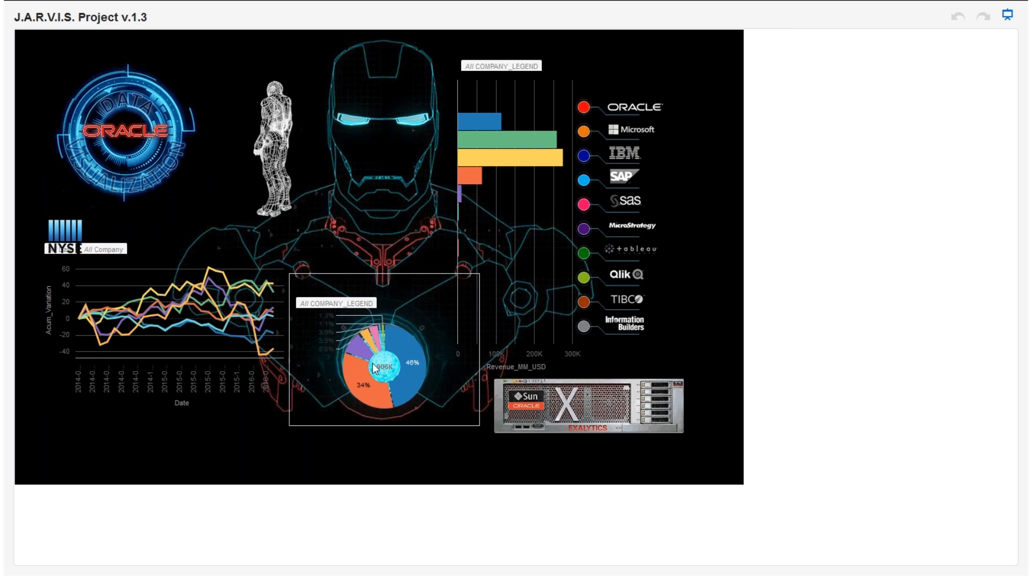
mouse_move(189, 351)
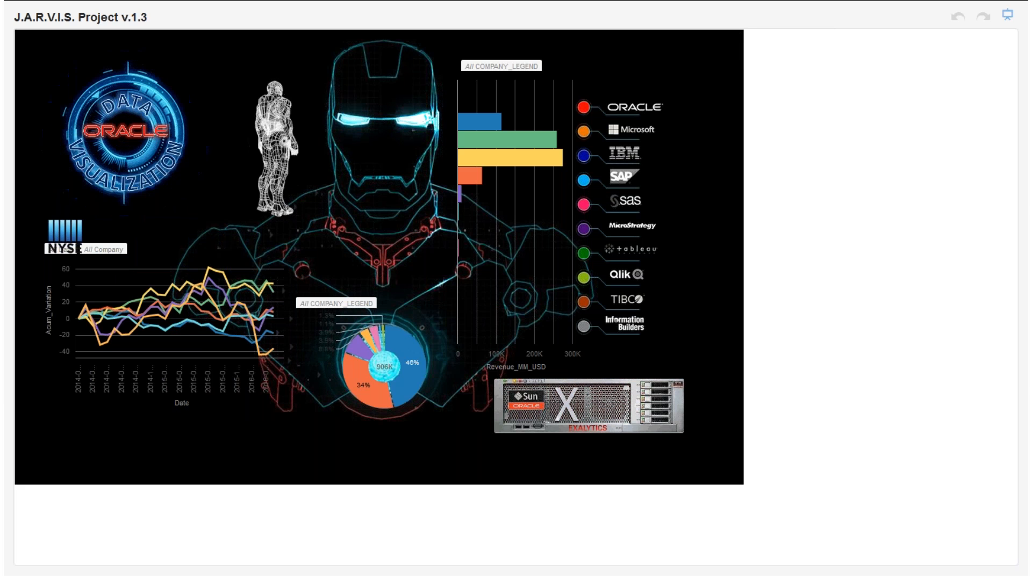
click(1007, 15)
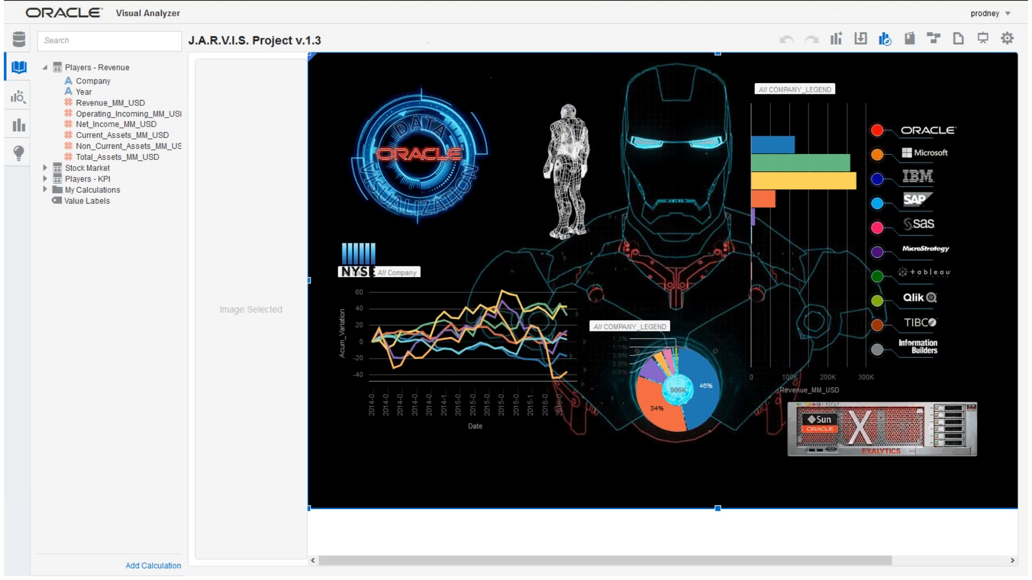
mouse_move(445, 369)
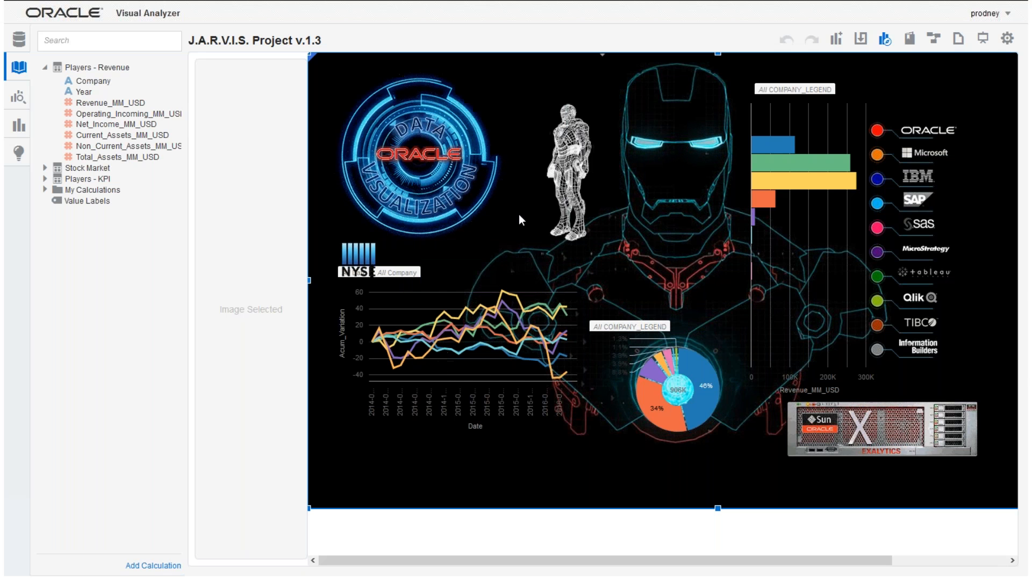
key(F11)
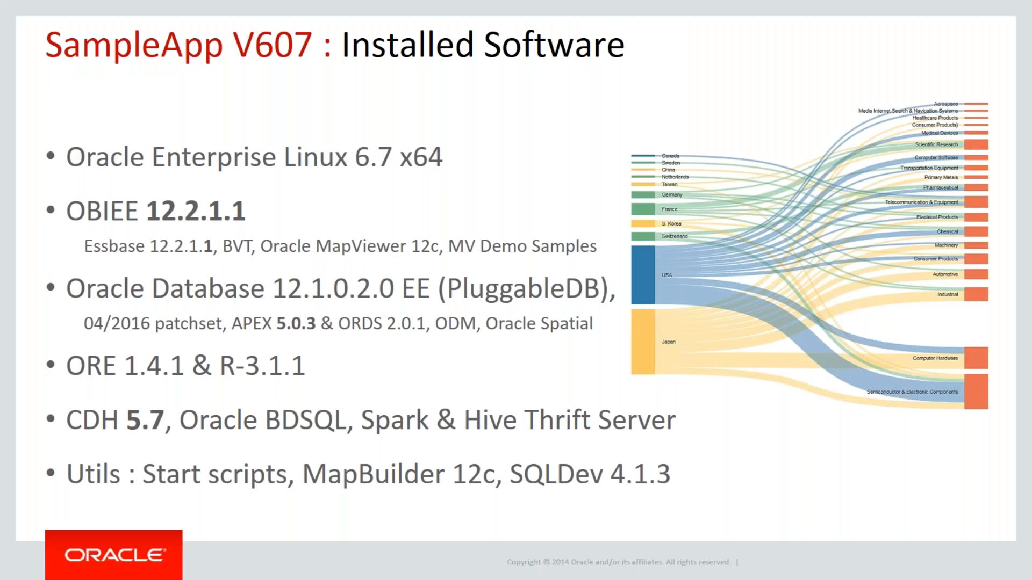
key(Right)
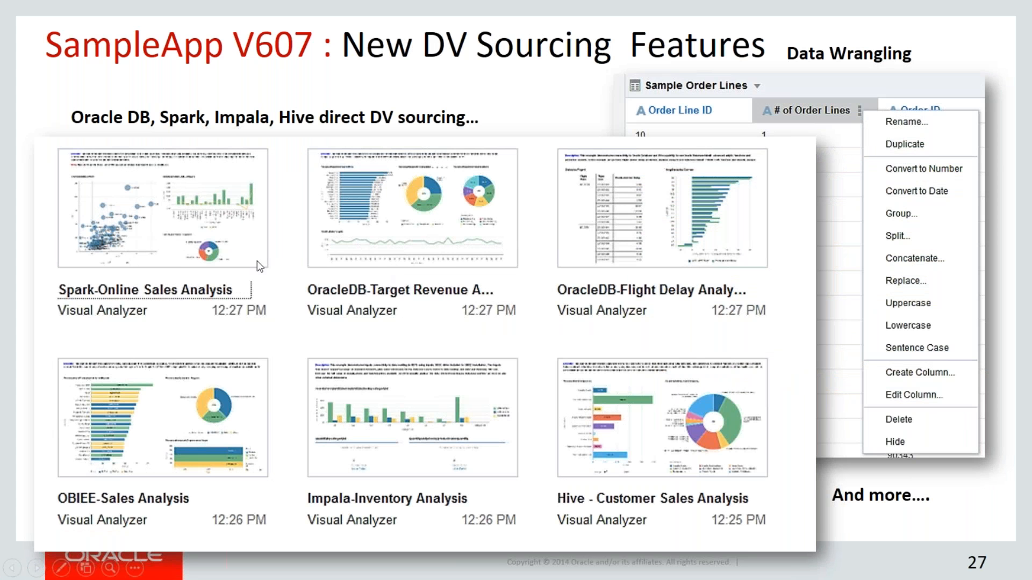
click(431, 385)
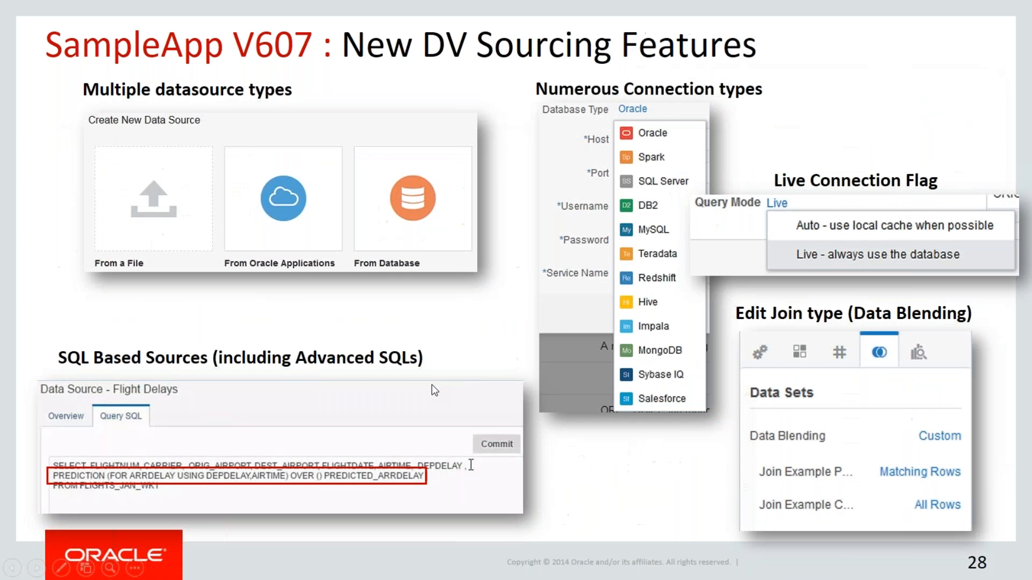